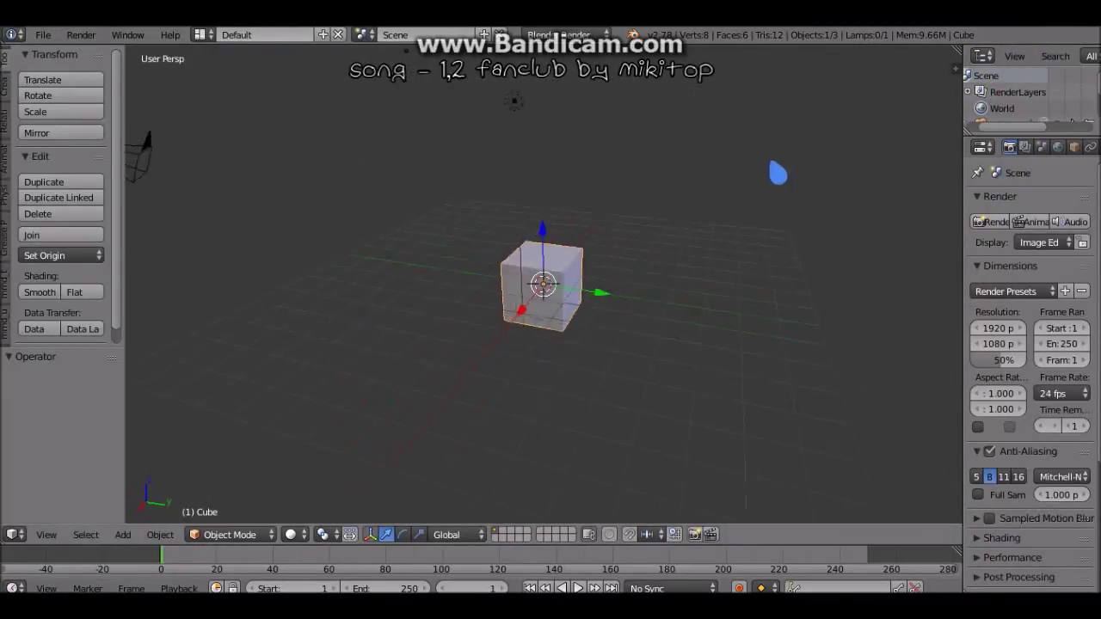
Add a Subdivision Surface modifier to the cube with view level 2.
drag(961, 154, 924, 165)
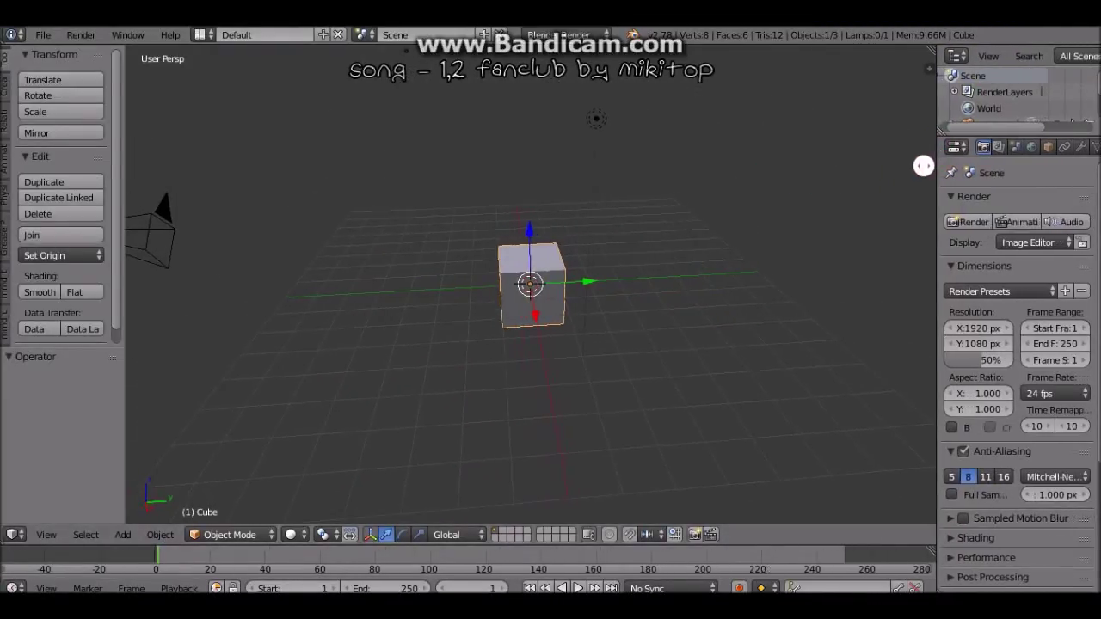
click(1067, 148)
click(988, 202)
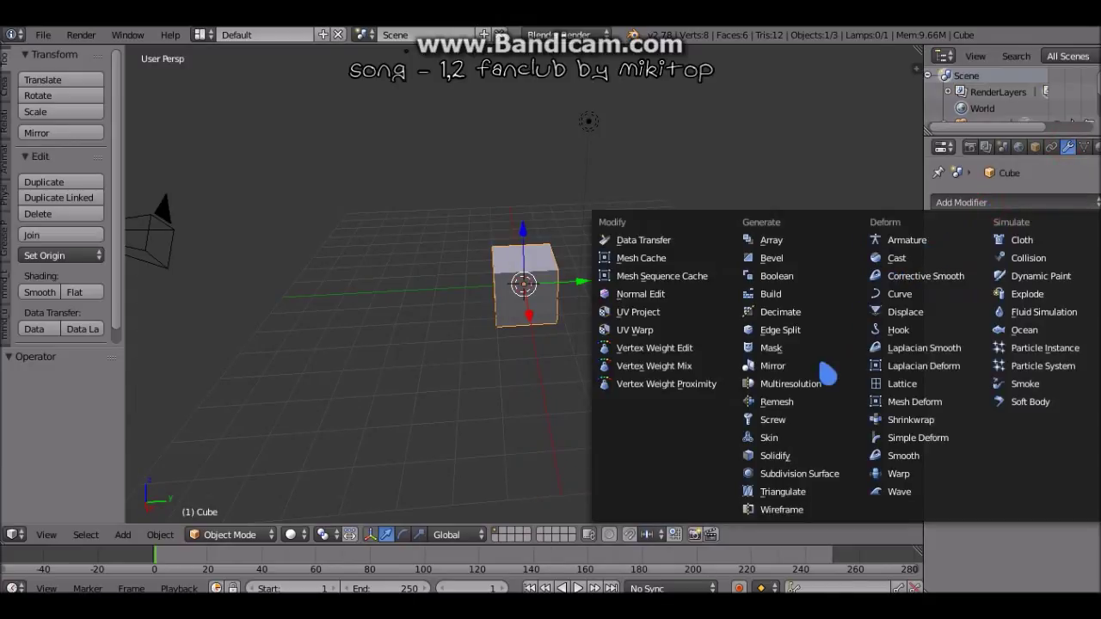
click(785, 474)
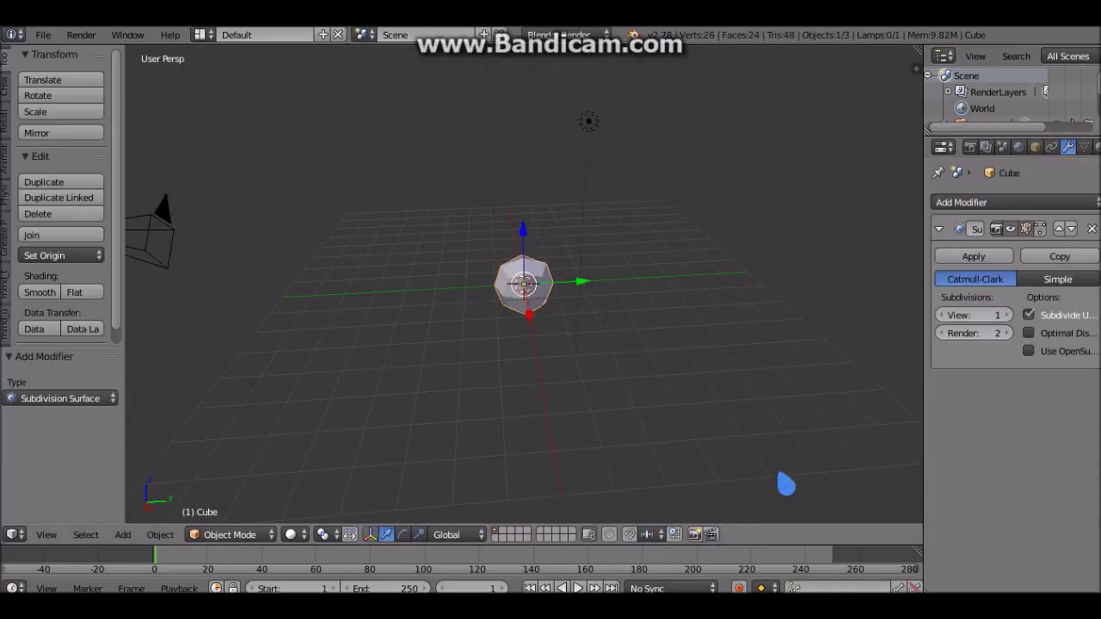
mouse_move(636, 348)
middle_down()
mouse_move(725, 327)
mouse_move(565, 361)
middle_up()
scroll(565, 361, up, 2)
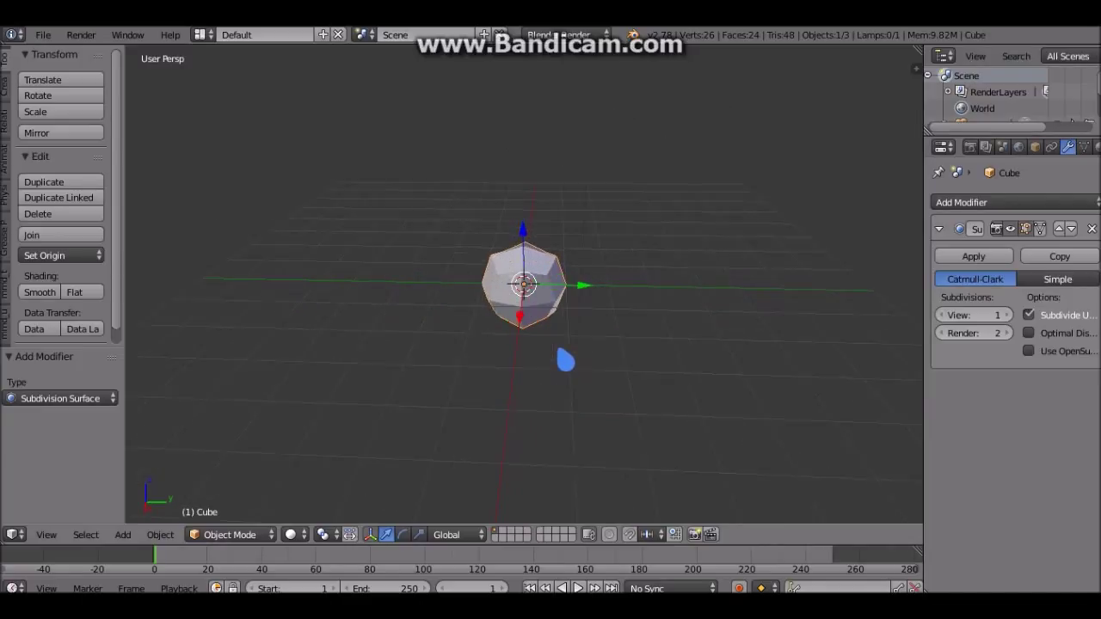
scroll(565, 361, up, 1)
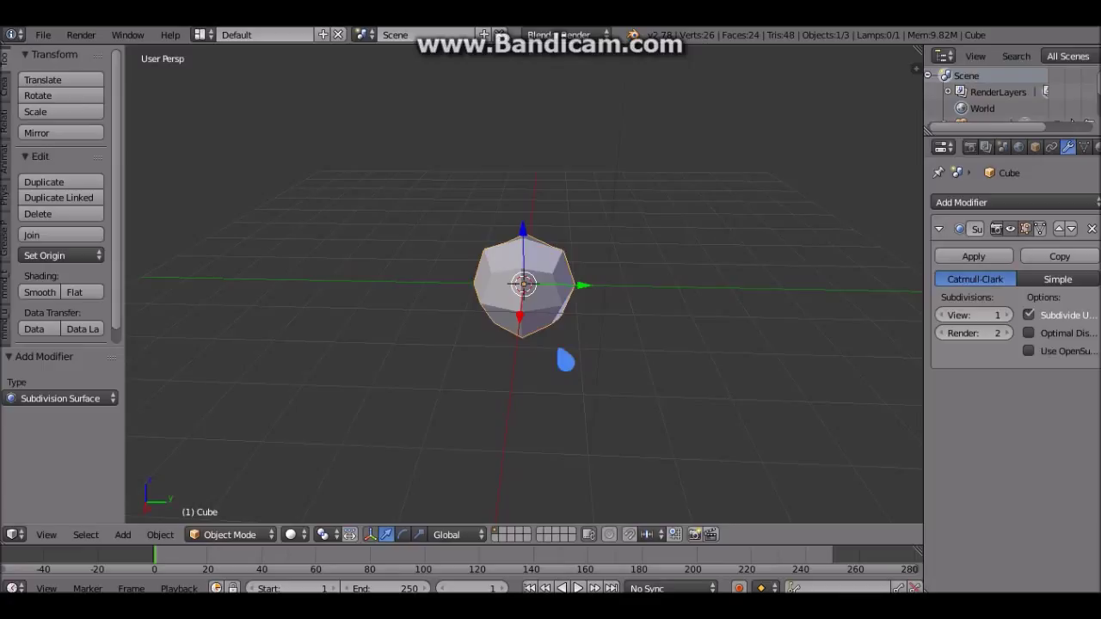
key(ctrl+2)
Give the sphere smooth shading and raise it 3.234 along Z.
mouse_move(597, 283)
middle_down()
mouse_move(521, 282)
mouse_move(381, 240)
mouse_move(585, 255)
mouse_move(520, 273)
middle_up()
click(41, 292)
key(g)
key(z)
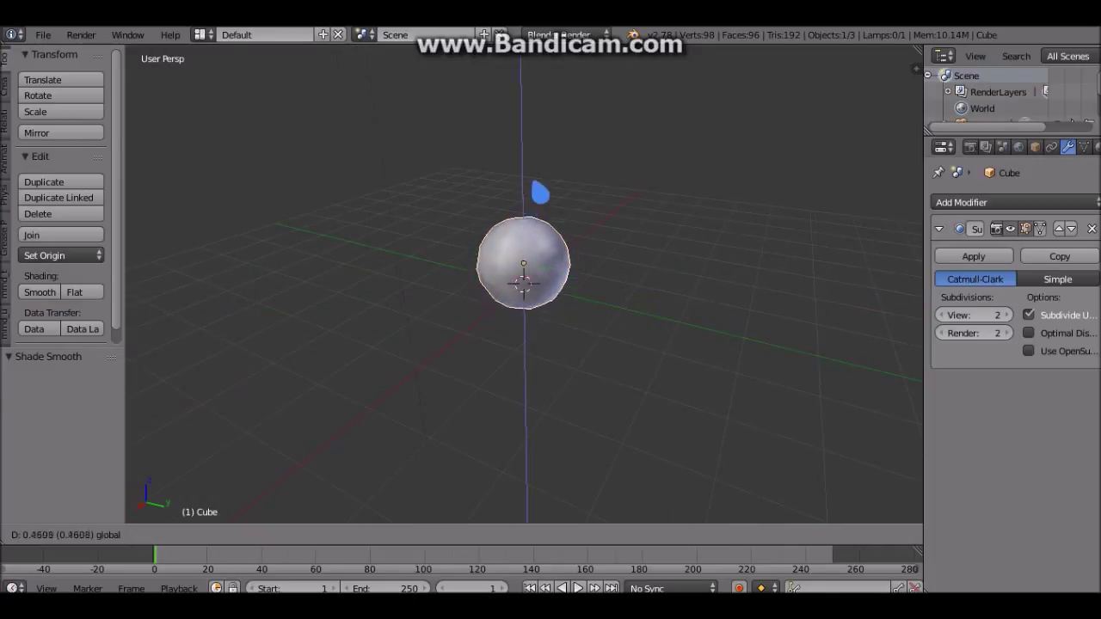
click(549, 67)
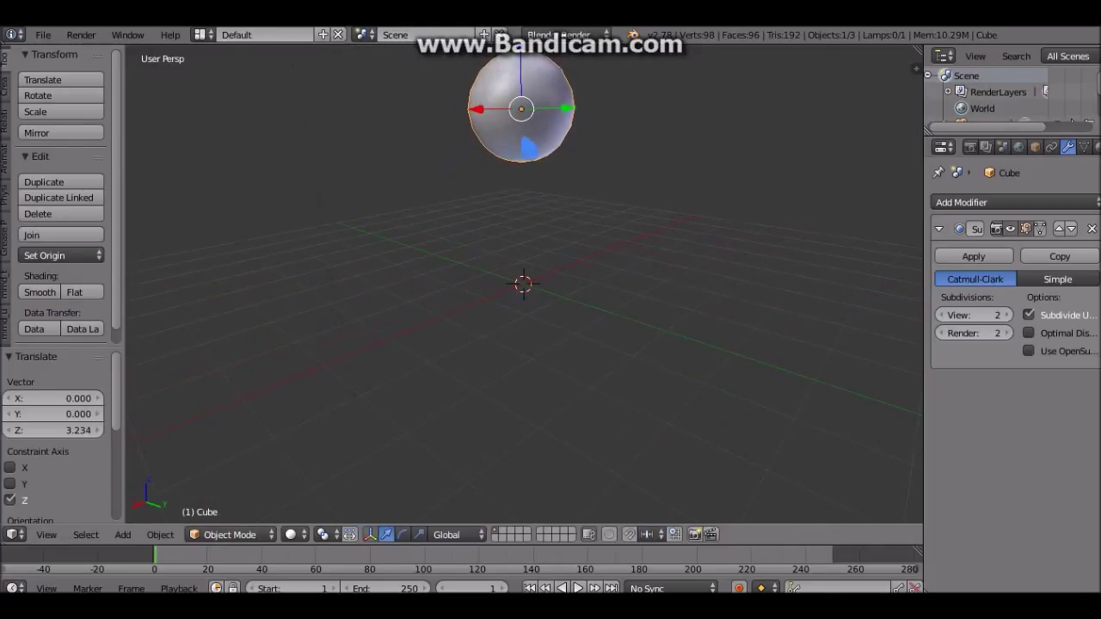
middle_drag(523, 284, 522, 327)
key(g)
key(z)
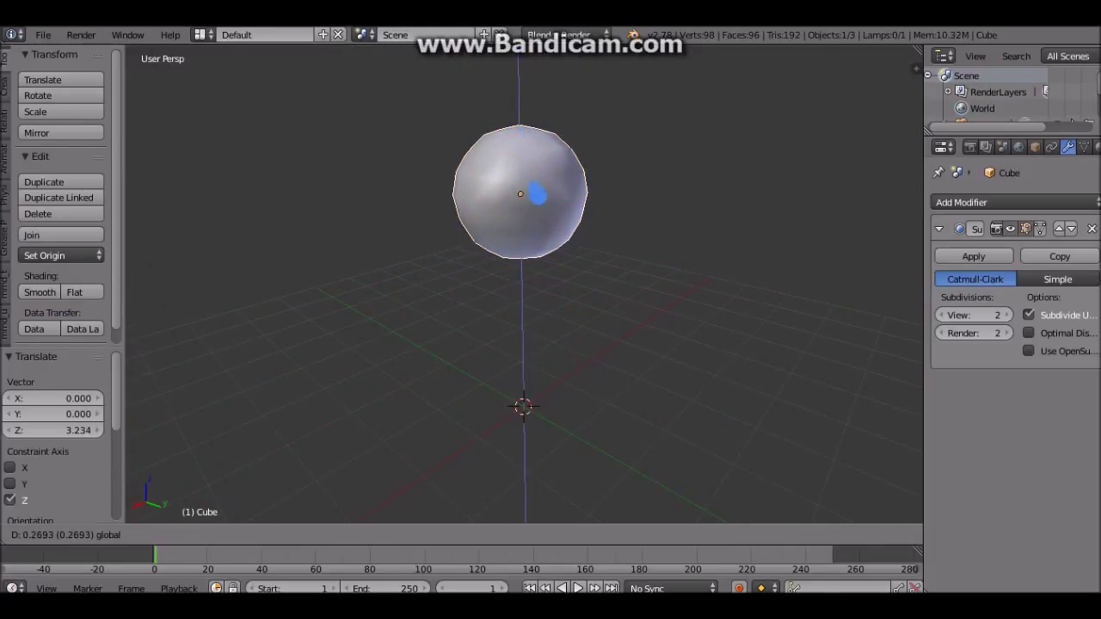
click(603, 179)
mouse_move(604, 180)
middle_down()
mouse_move(614, 172)
mouse_move(460, 225)
middle_up()
key(a)
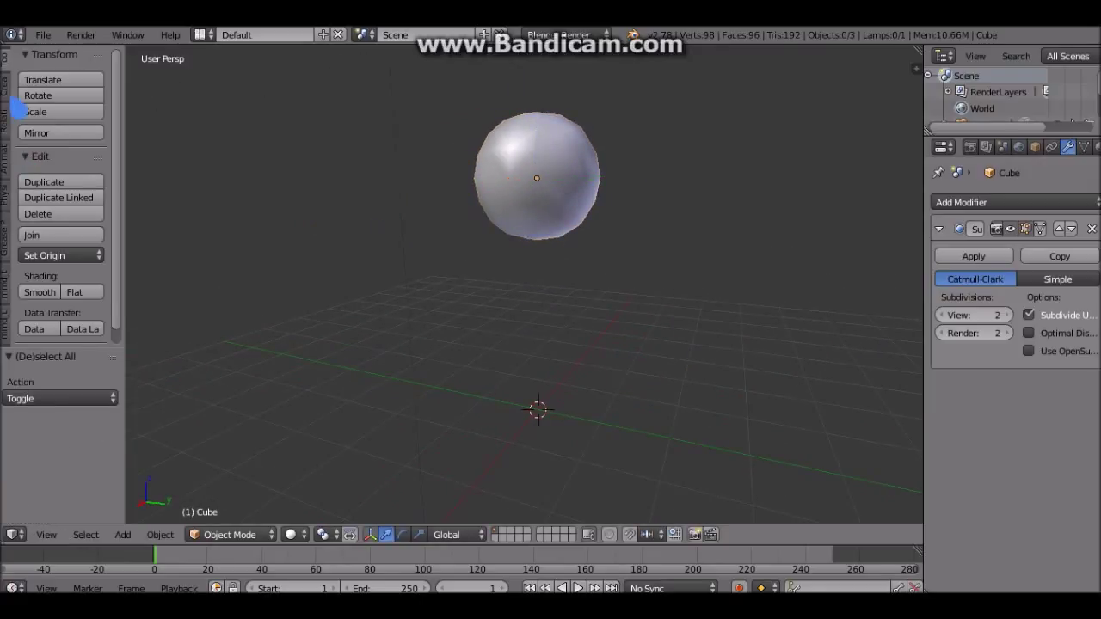
click(10, 90)
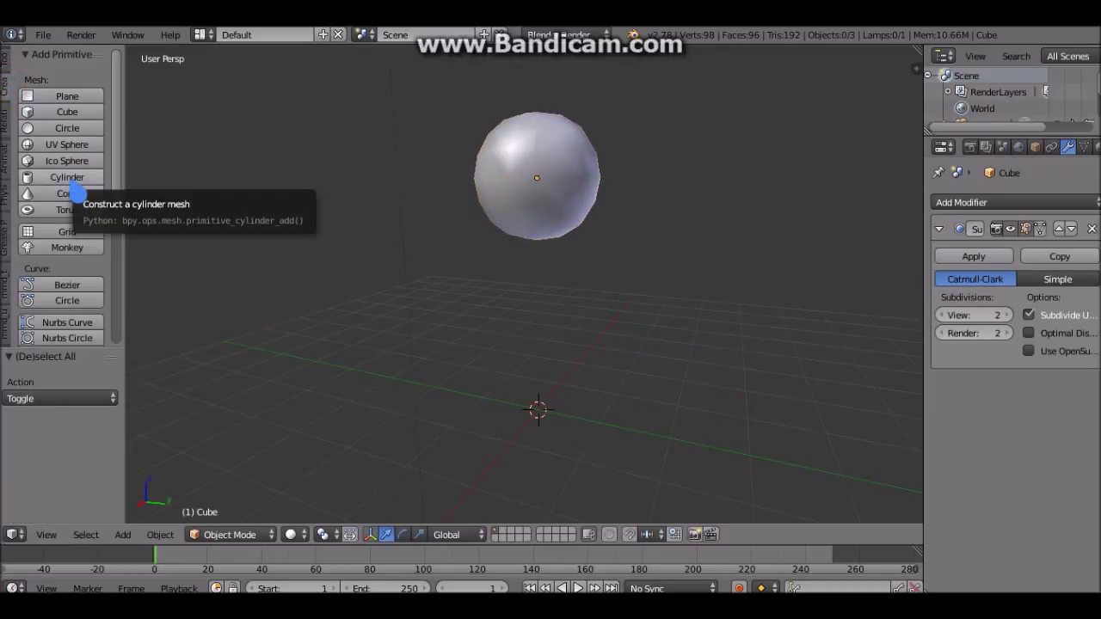
Add a cylinder (43 vertices, radius 0.100, depth 3.680) and raise it 1.320 on Z.
click(71, 178)
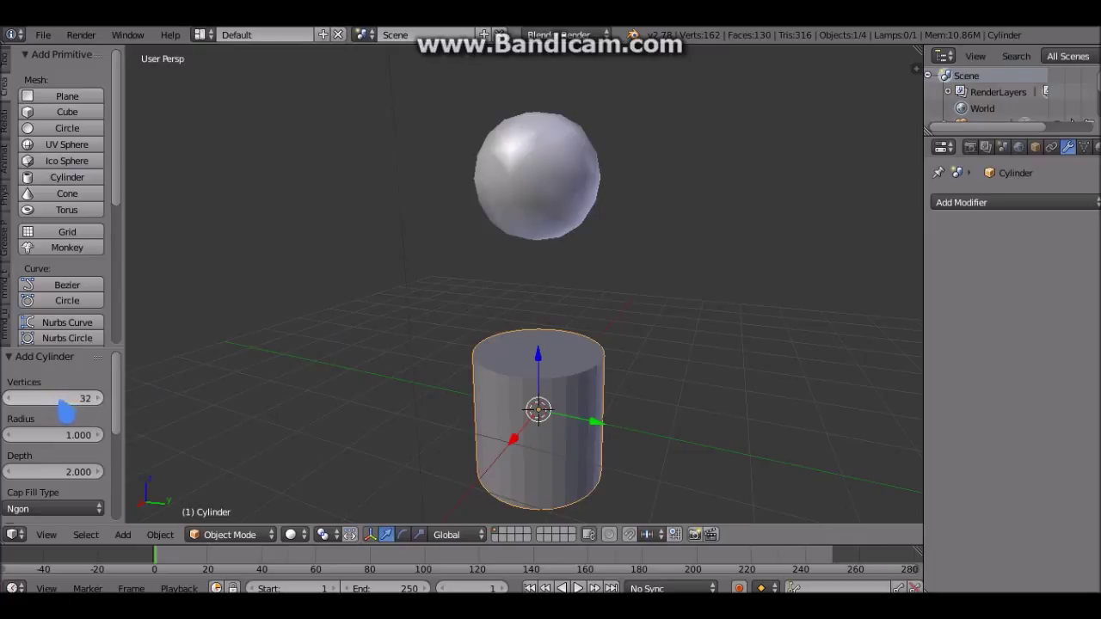
mouse_move(65, 411)
mouse_down()
mouse_move(86, 409)
mouse_move(64, 411)
mouse_move(7, 454)
mouse_move(1095, 451)
mouse_up()
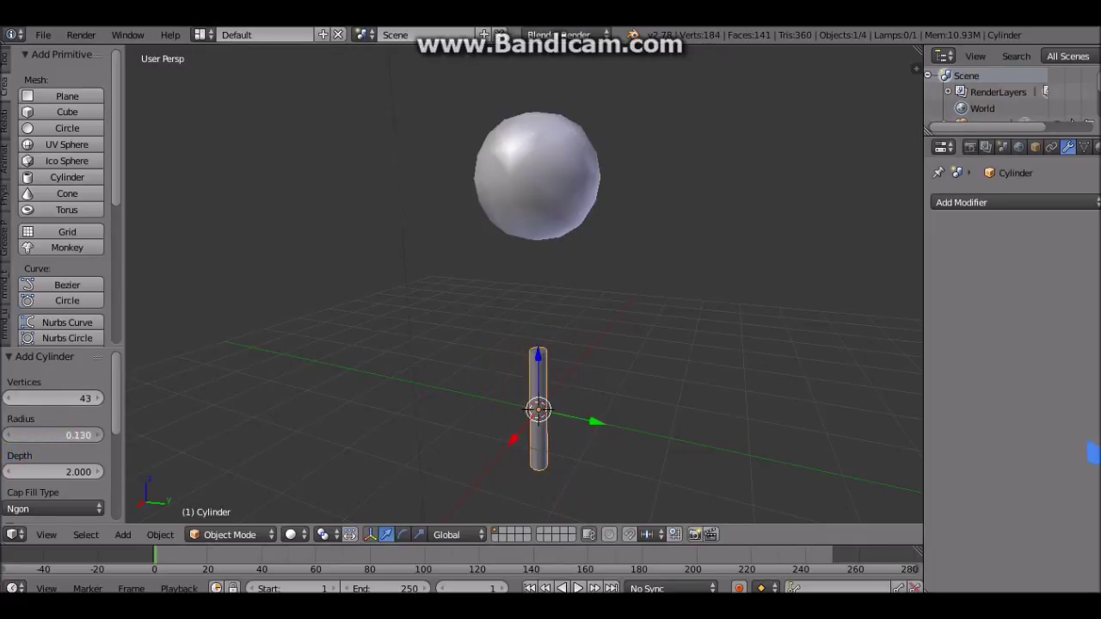
drag(1096, 452, 1097, 449)
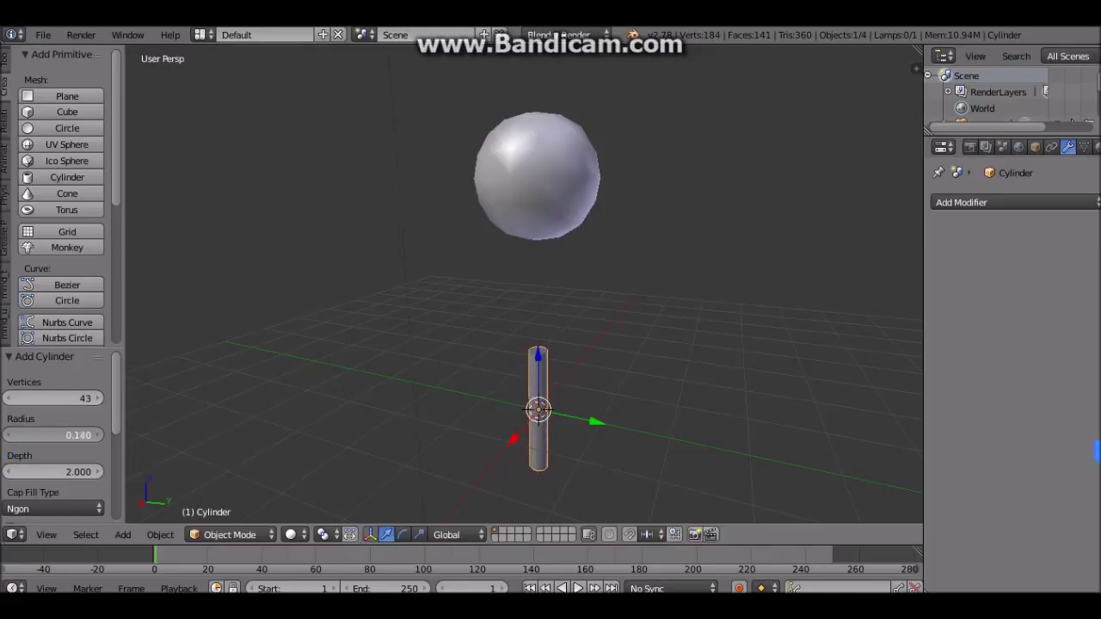
drag(1094, 451, 164, 389)
middle_drag(163, 389, 634, 289)
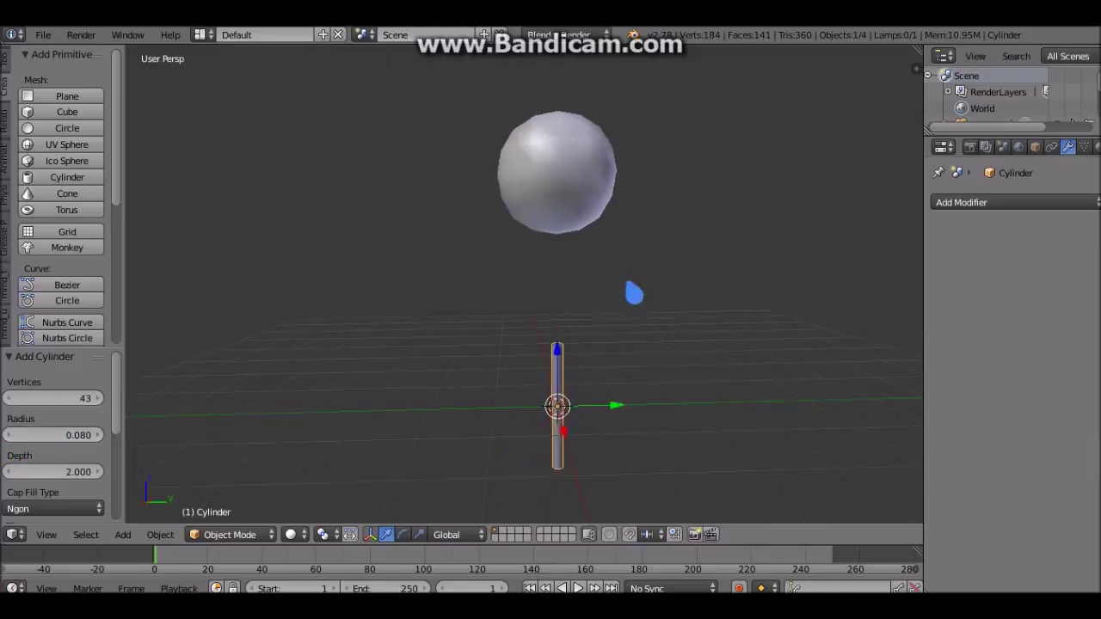
click(98, 435)
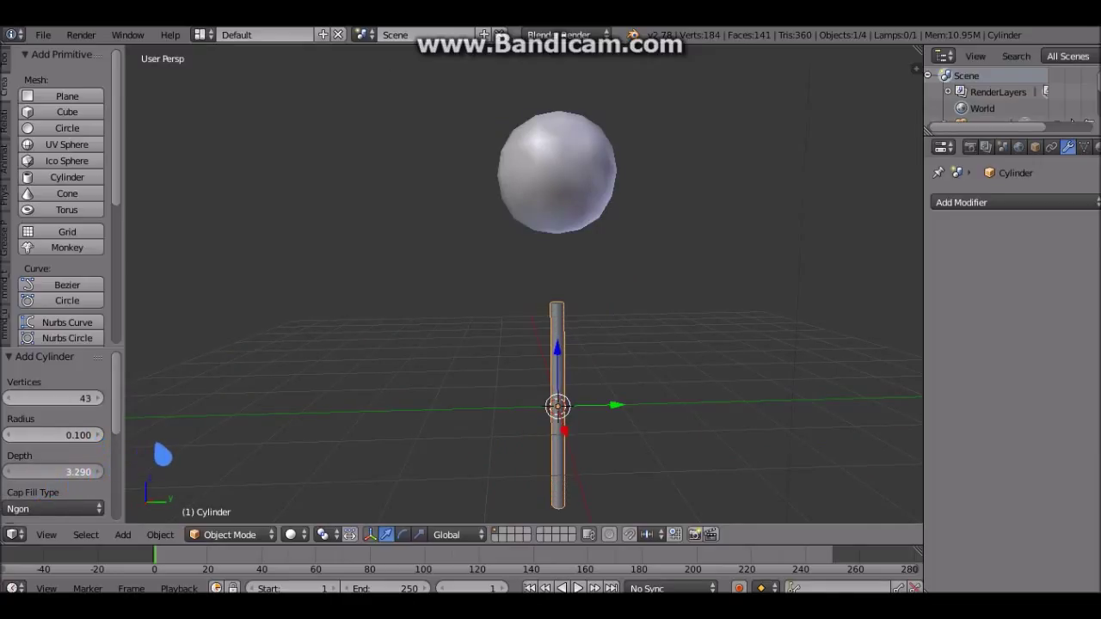
drag(175, 451, 505, 373)
key(g)
key(z)
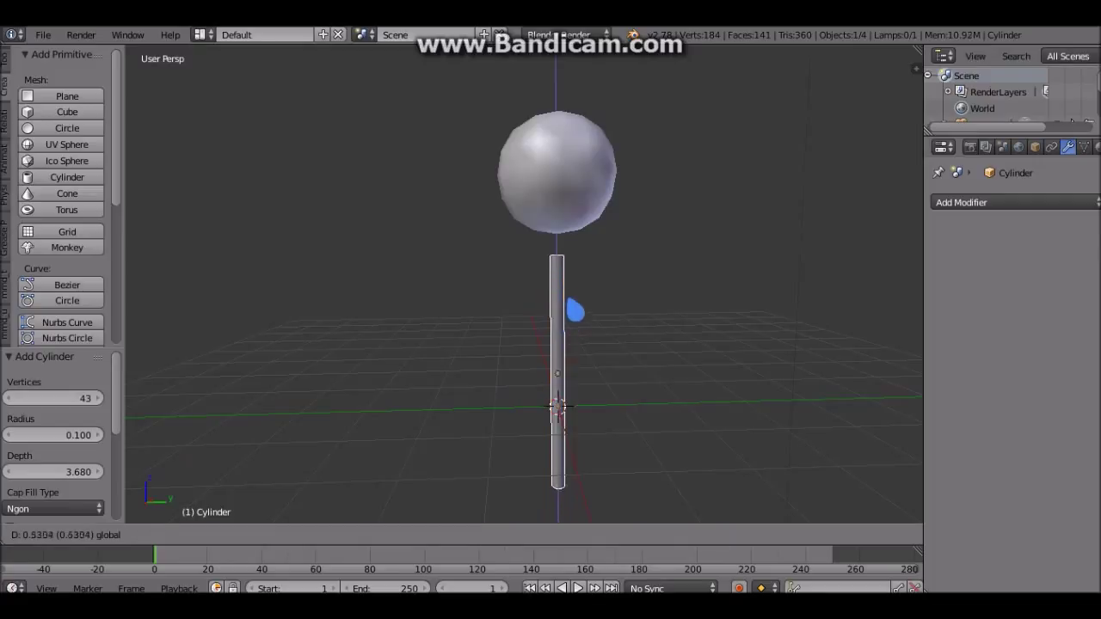
click(580, 275)
Scale the sphere down to 0.811.
mouse_move(484, 339)
middle_down()
mouse_move(378, 339)
mouse_move(493, 163)
middle_up()
right_click(493, 163)
key(s)
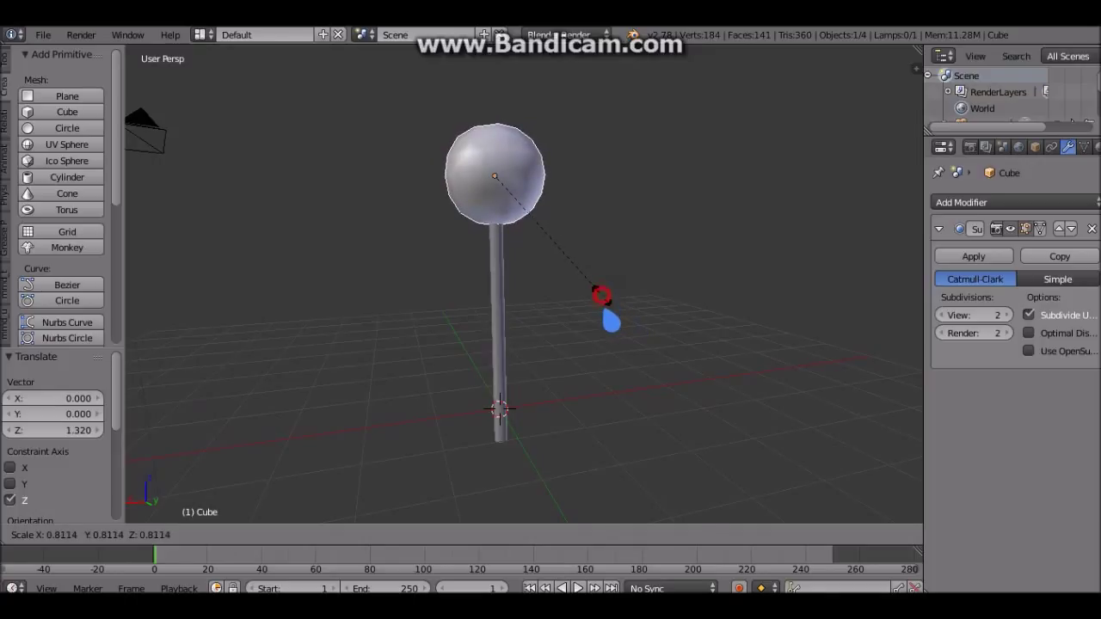
click(601, 296)
Shorten the stick to 0.835 along Z and give it smooth shading.
right_click(498, 327)
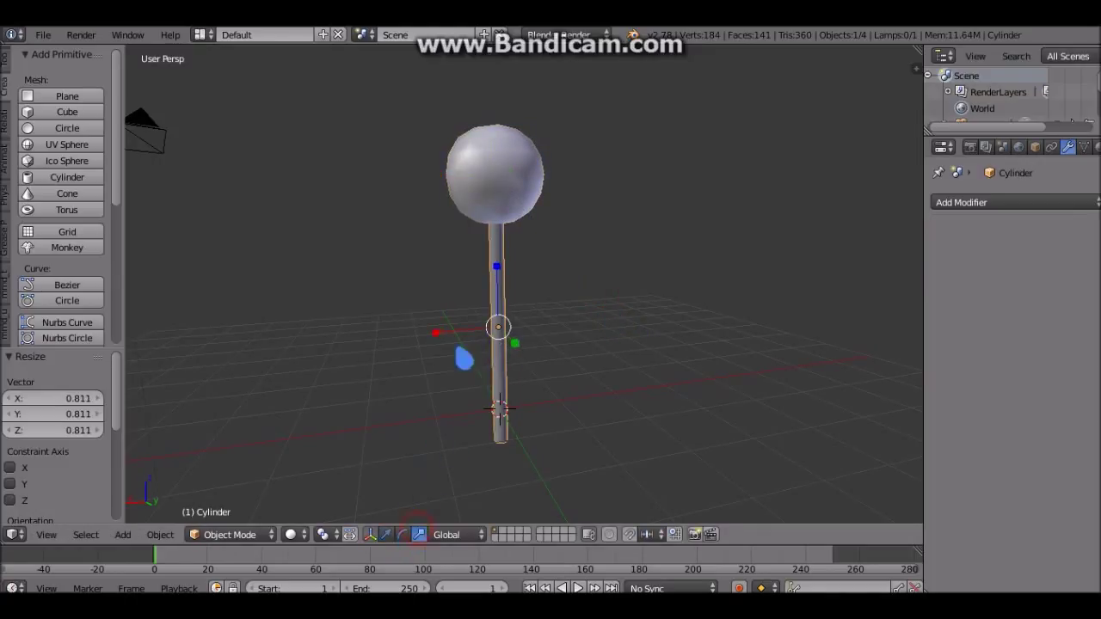
mouse_move(497, 266)
mouse_down()
mouse_move(503, 273)
mouse_move(502, 263)
mouse_up()
key(KP_1)
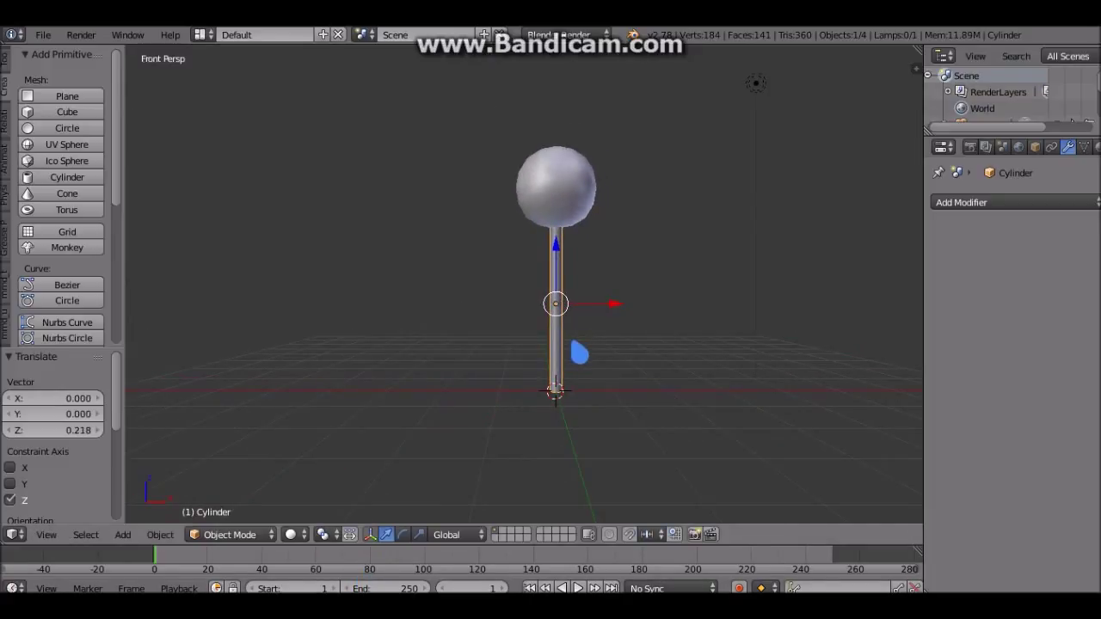
key(a)
right_click(559, 272)
click(5, 71)
click(57, 293)
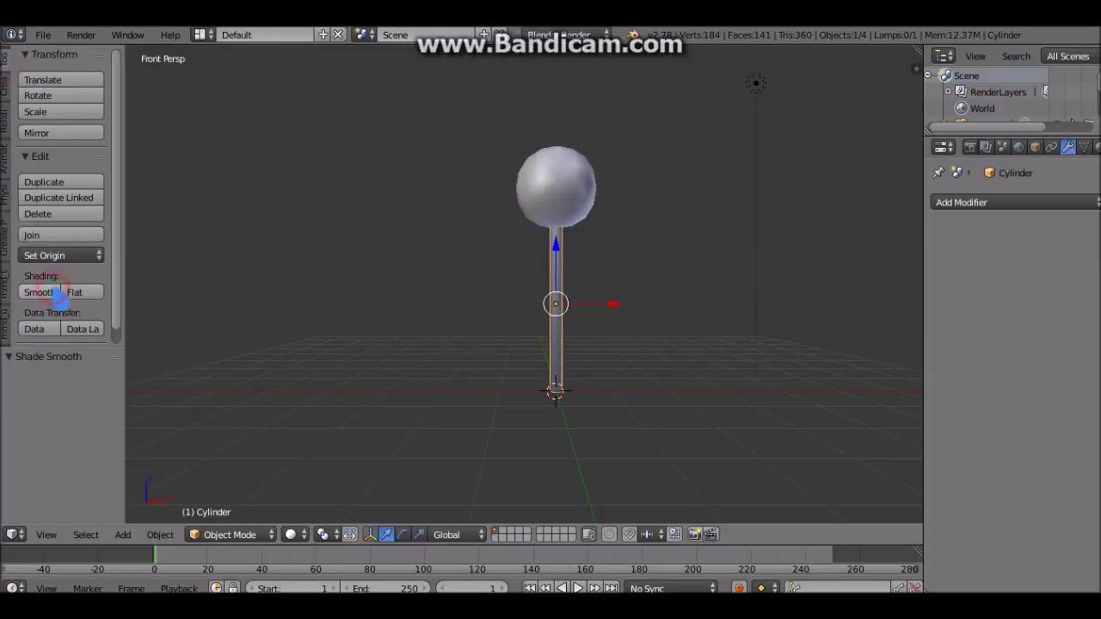
mouse_move(578, 225)
middle_down()
mouse_move(531, 240)
mouse_move(590, 233)
middle_up()
right_click(571, 167)
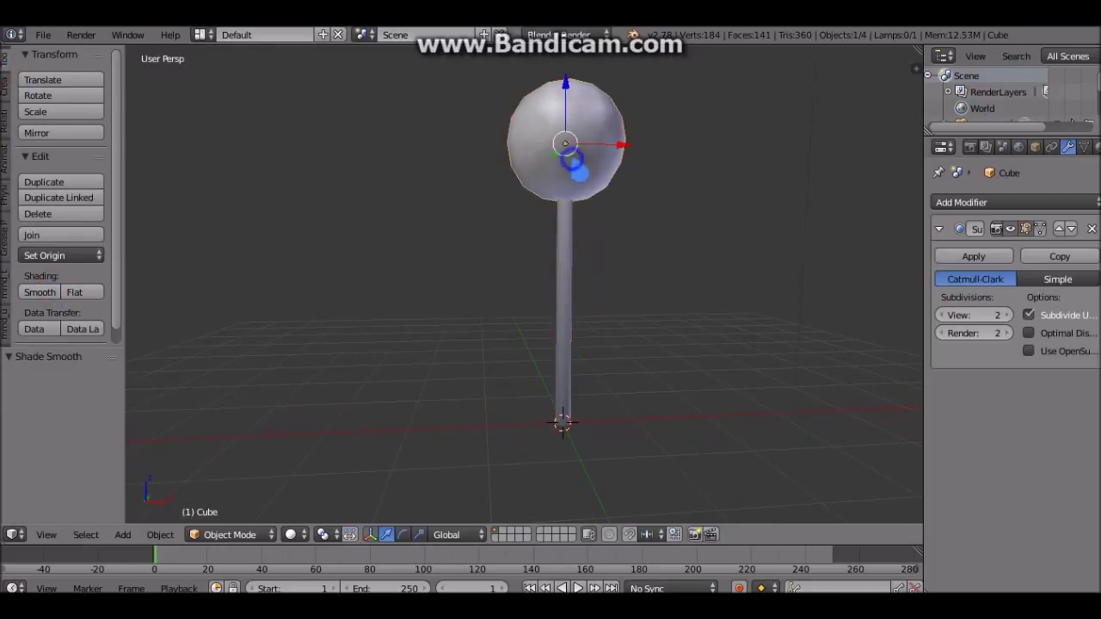
Apply the sphere's Subdivision Surface modifier permanently.
key(Tab)
middle_drag(591, 149, 666, 214)
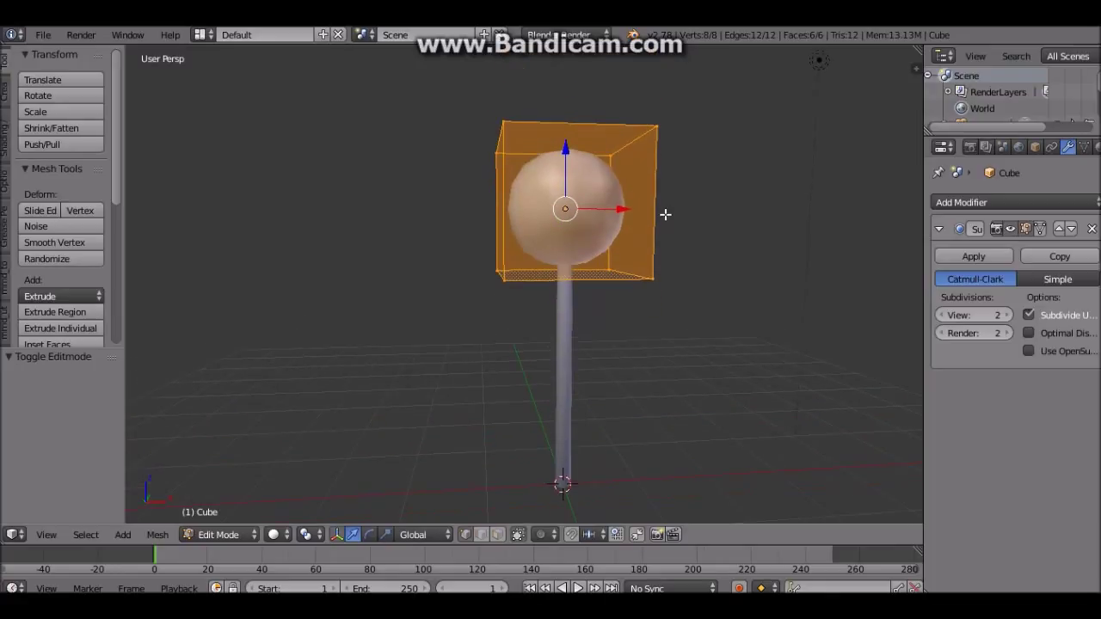
key(KP_1)
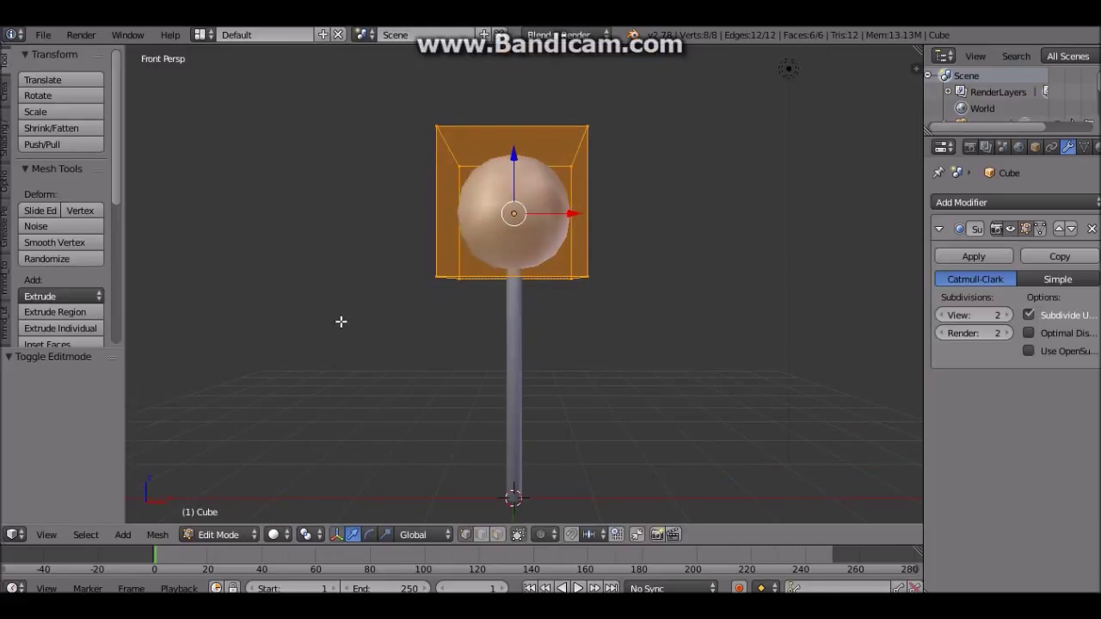
key(Tab)
click(973, 257)
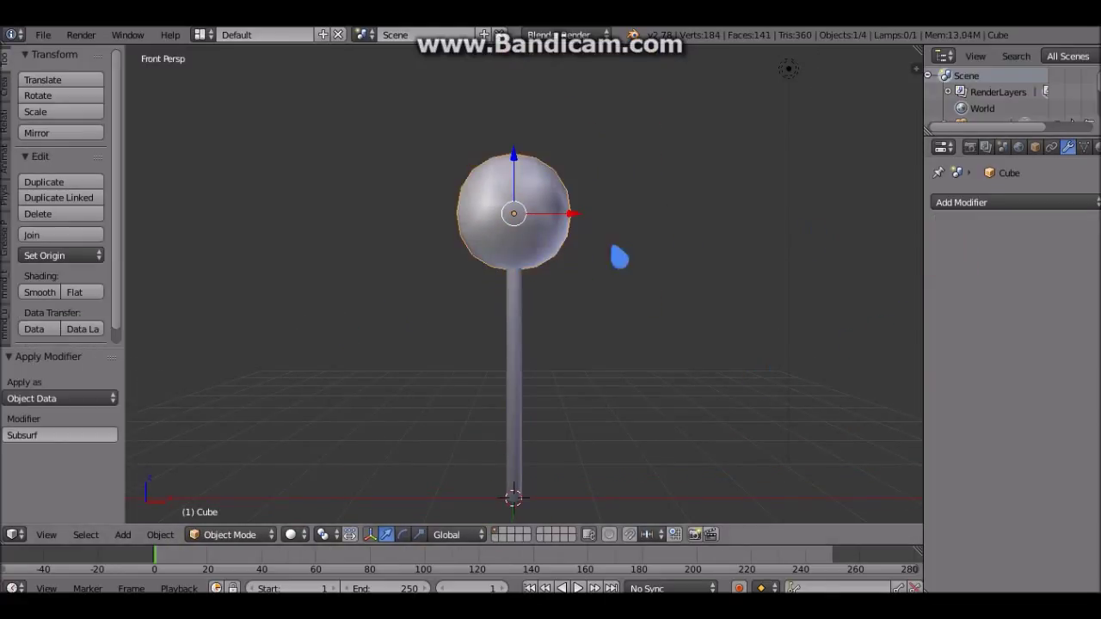
In Edit Mode, add a loop cut around the sphere's equator.
key(Tab)
click(516, 534)
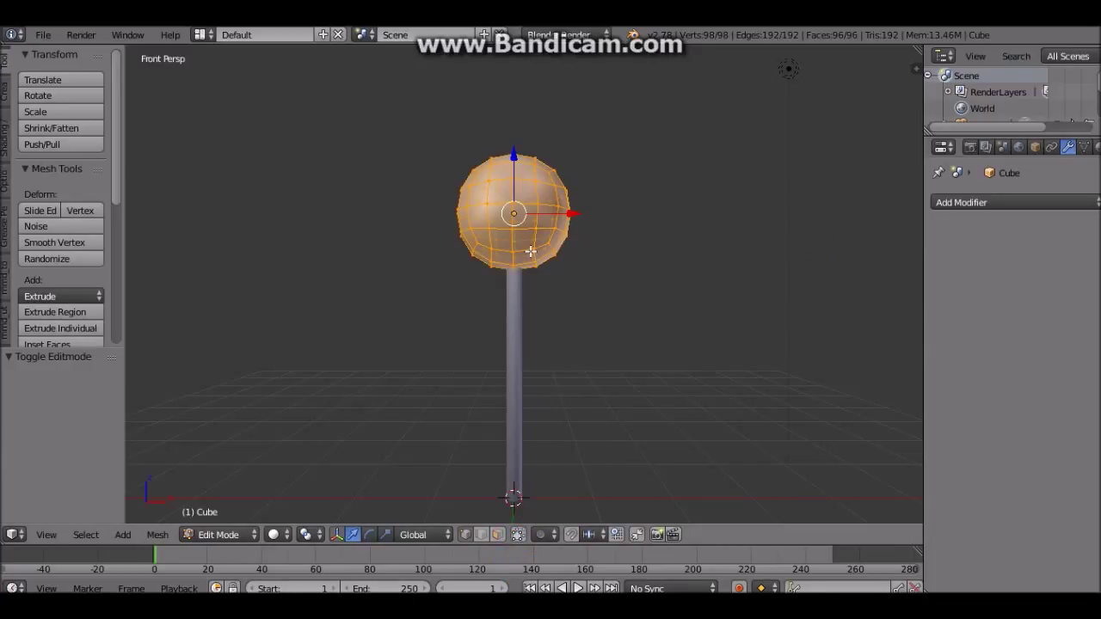
key(a)
key(KP_5)
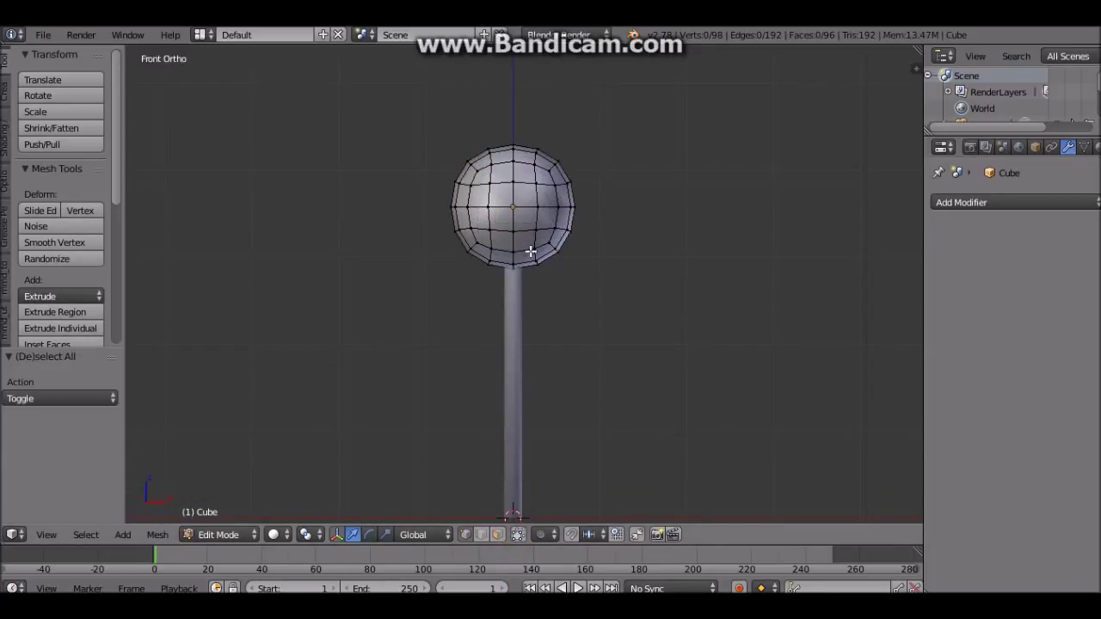
key(ctrl+r)
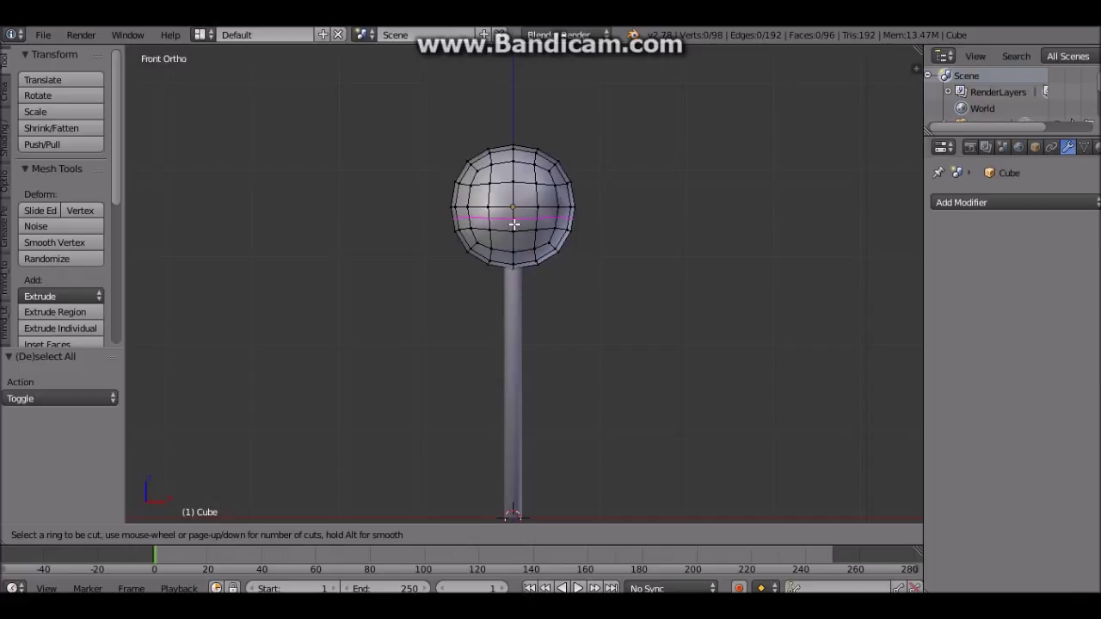
click(514, 224)
Extrude the middle band and scale it out to 1.130 to form a rim.
key(a)
key(b)
drag(441, 202, 581, 224)
key(e)
right_click(582, 223)
key(s)
click(588, 229)
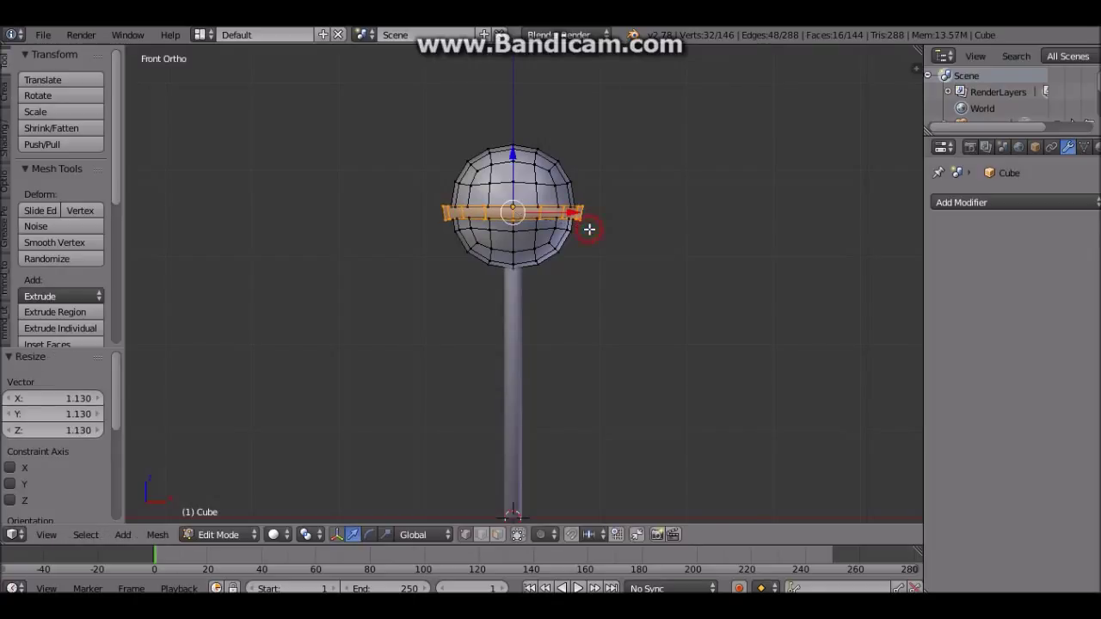
Check the rim from another angle, then start editing the stick's mesh.
key(Tab)
mouse_move(594, 260)
middle_down()
mouse_move(570, 338)
mouse_move(582, 312)
mouse_move(437, 327)
mouse_move(398, 266)
mouse_move(559, 283)
mouse_move(754, 262)
mouse_move(585, 307)
mouse_move(610, 376)
mouse_move(635, 273)
mouse_move(560, 298)
mouse_move(319, 295)
mouse_move(555, 275)
mouse_move(470, 335)
mouse_move(474, 312)
mouse_move(567, 300)
middle_up()
key(Tab)
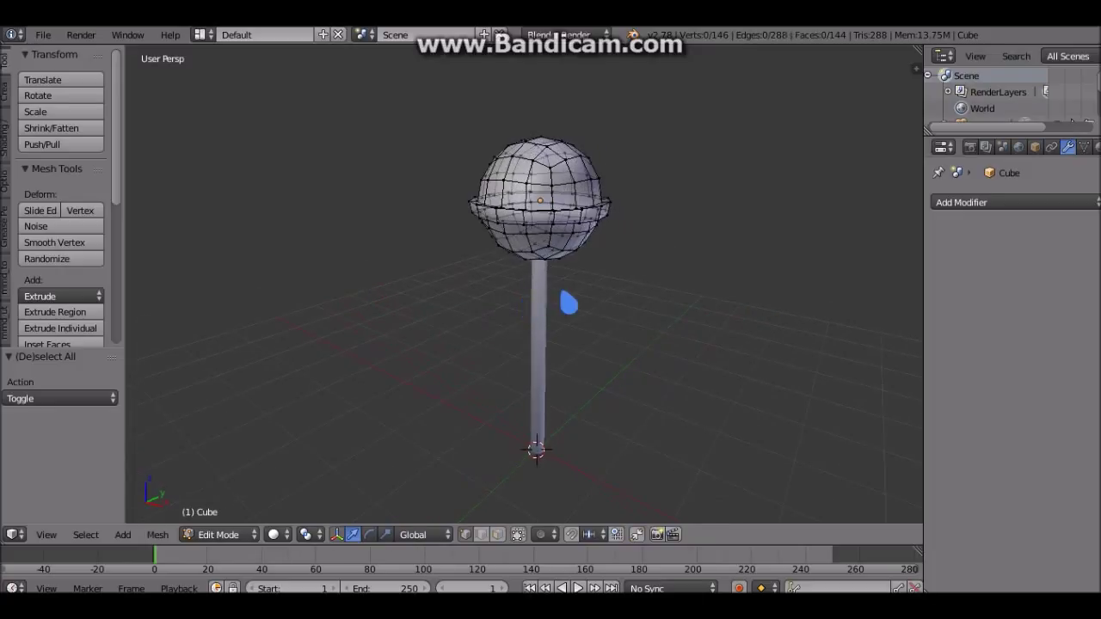
key(Tab)
right_click(542, 301)
key(Tab)
Add extra edge loops along the stick with a Ctrl+R loop cut.
middle_drag(551, 284, 617, 256)
key(a)
key(a)
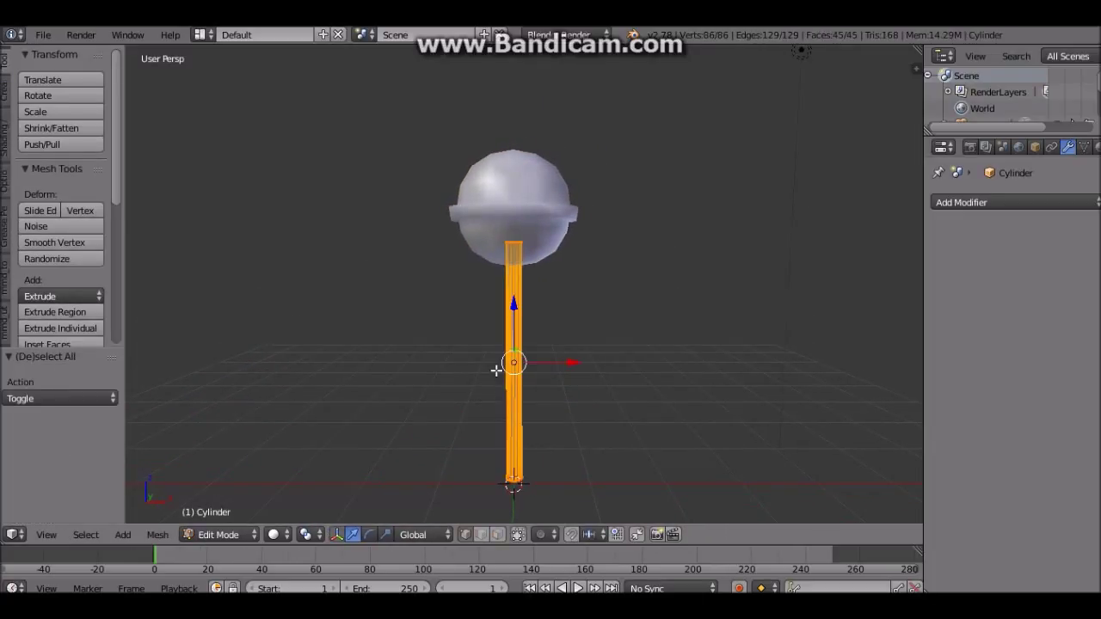
key(ctrl+r)
scroll(508, 365, up, 3)
click(507, 365)
right_click(508, 366)
key(Tab)
Give the lollipop head a Simple Subdivision Surface modifier.
mouse_move(653, 371)
middle_down()
mouse_move(405, 398)
mouse_move(607, 386)
middle_up()
key(a)
right_click(554, 221)
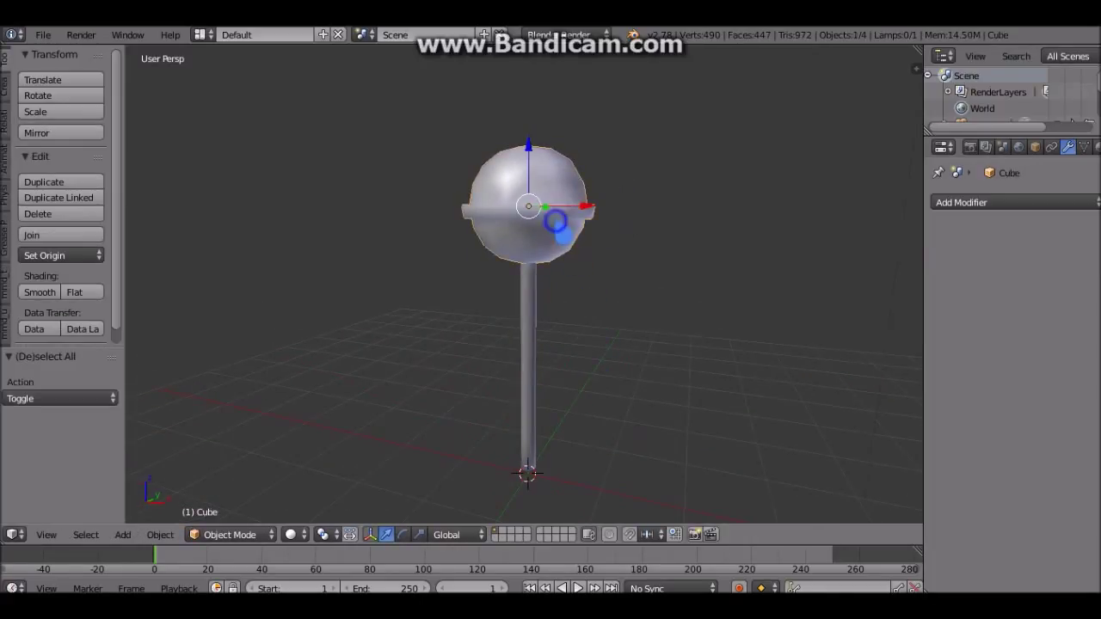
click(961, 202)
click(811, 487)
mouse_move(722, 422)
middle_down()
mouse_move(682, 466)
mouse_move(376, 398)
middle_up()
click(1057, 279)
mouse_move(683, 368)
middle_down()
mouse_move(491, 386)
mouse_move(668, 344)
middle_up()
Add a Simple Subdivision Surface modifier to the stick, keeping viewport level 1.
right_click(561, 313)
click(957, 204)
click(811, 454)
mouse_move(648, 504)
middle_down()
mouse_move(618, 362)
mouse_move(596, 450)
mouse_move(737, 467)
middle_up()
click(1039, 277)
scroll(646, 455, up, 3)
middle_drag(646, 454, 700, 393)
click(1012, 229)
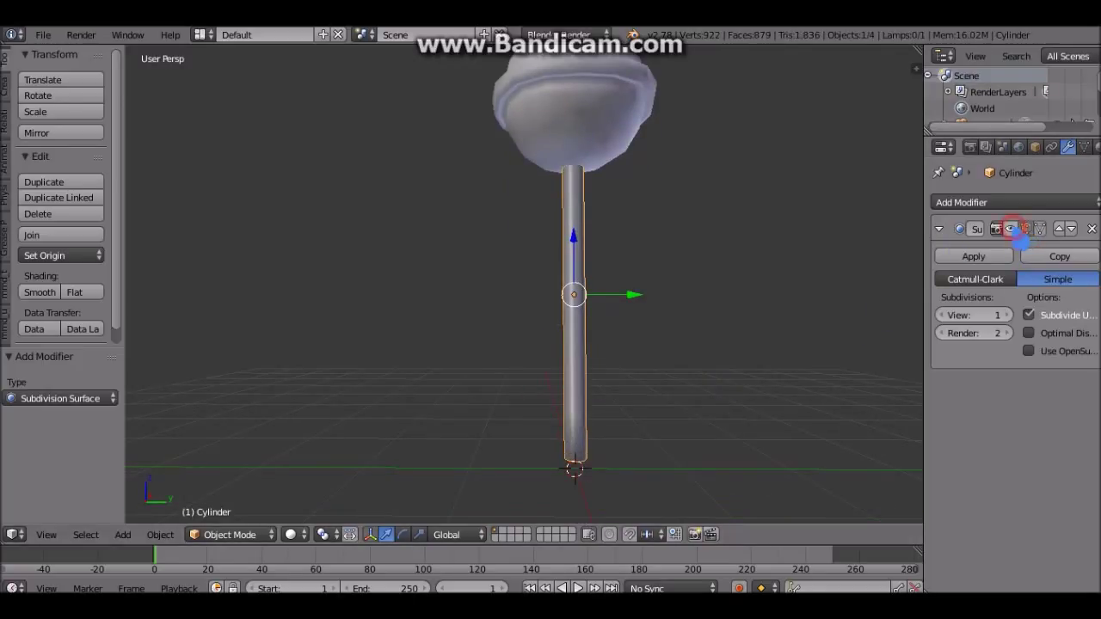
mouse_move(707, 322)
middle_down()
mouse_move(663, 346)
mouse_move(719, 363)
mouse_move(875, 338)
middle_up()
click(1004, 315)
click(943, 315)
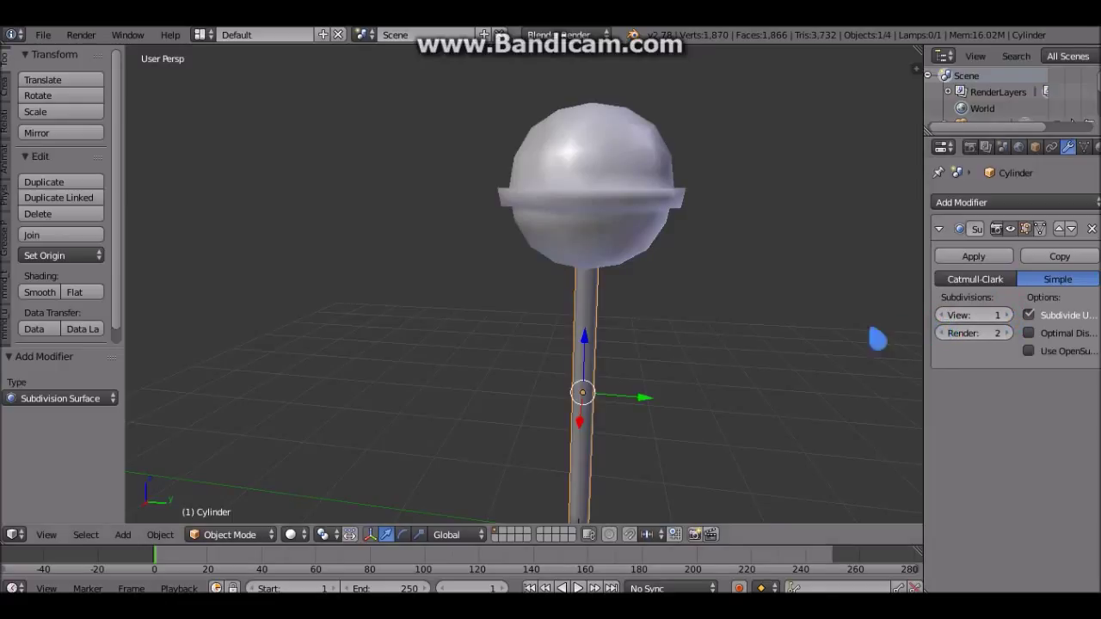
Select the lollipop head and bring up its material's diffuse colour.
right_click(630, 224)
middle_drag(775, 255, 770, 260)
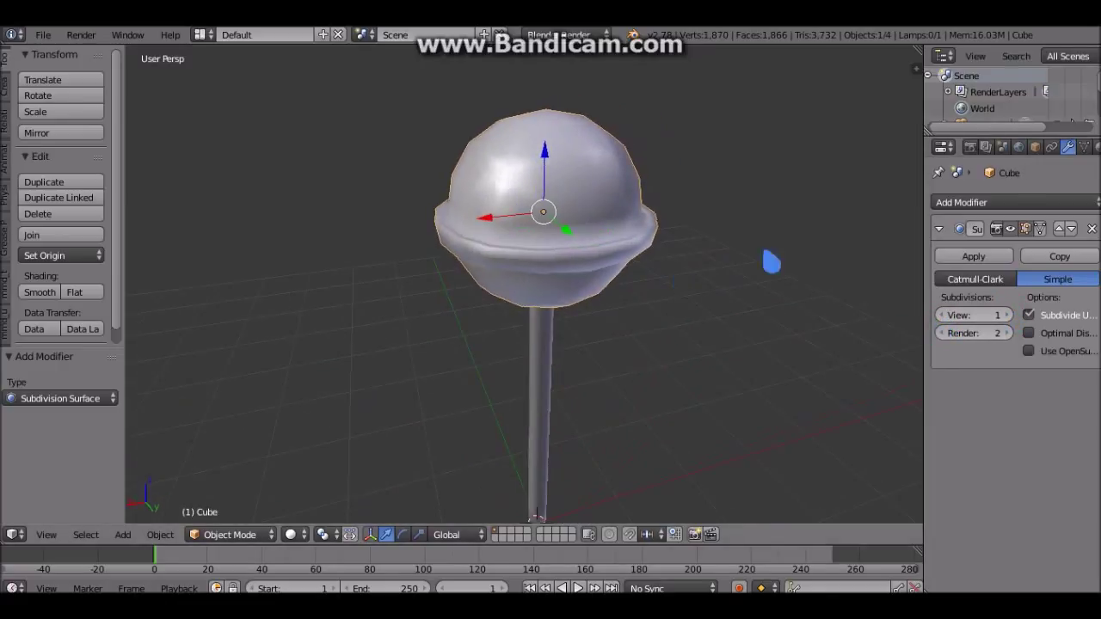
click(1094, 147)
click(939, 456)
Make the head blue with WardIso specular, intensity 0.452 and slope 0.042.
mouse_move(922, 301)
mouse_down()
mouse_move(920, 324)
mouse_move(935, 264)
mouse_up()
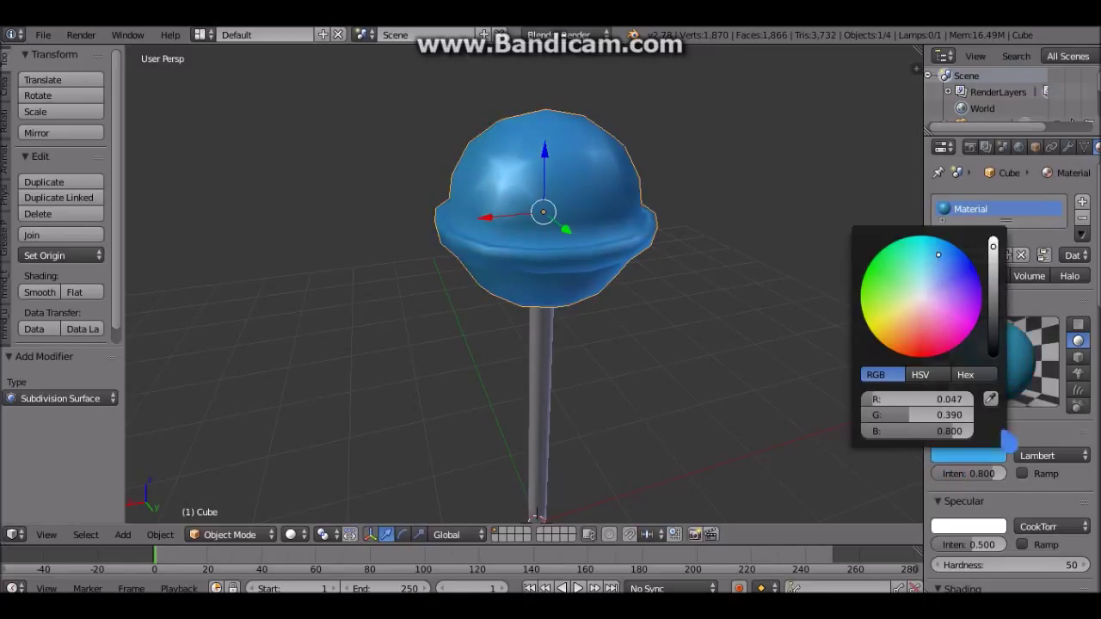
click(1028, 525)
click(1018, 516)
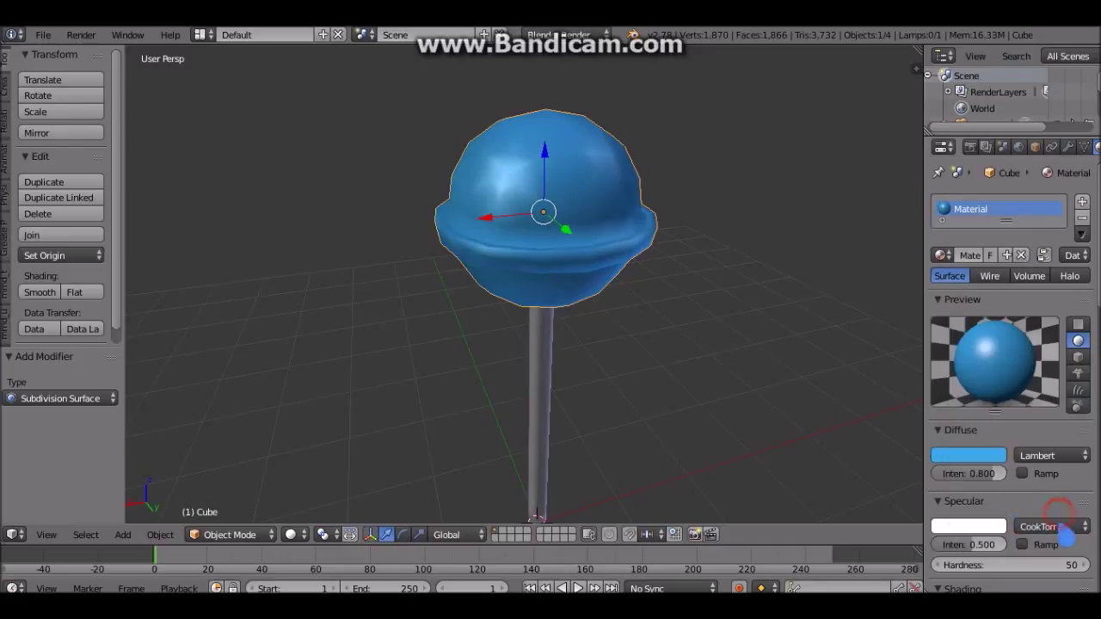
click(1063, 527)
click(1036, 434)
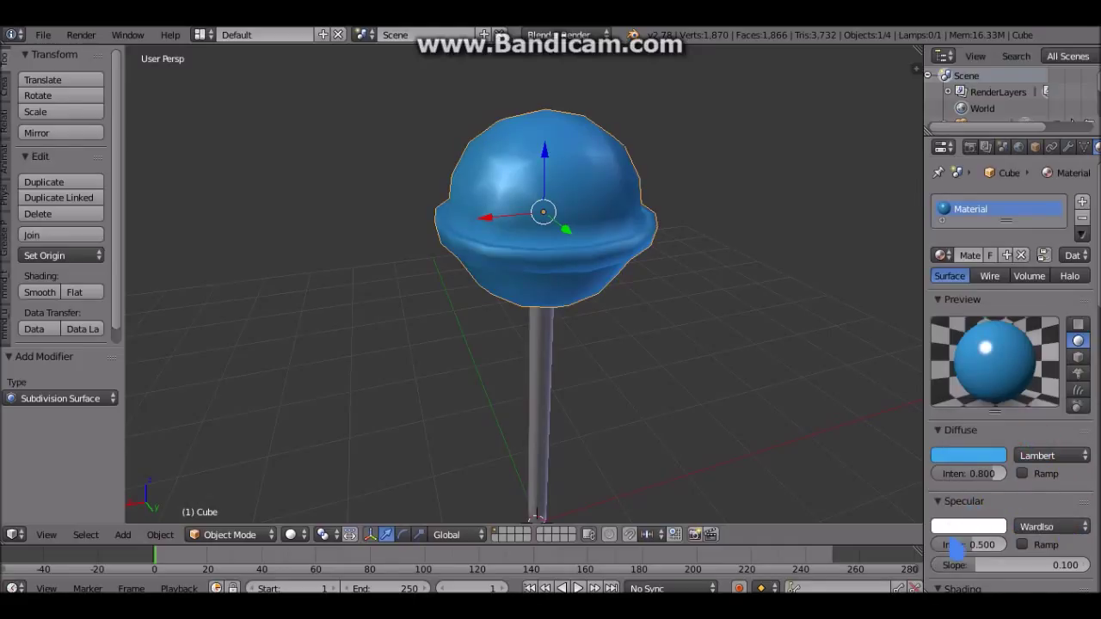
mouse_move(945, 544)
mouse_down()
mouse_move(967, 544)
mouse_move(960, 565)
mouse_up()
scroll(818, 459, down, 3)
mouse_move(759, 398)
middle_down()
mouse_move(716, 361)
mouse_move(617, 422)
middle_up()
scroll(626, 373, down, 3)
Give the stick its own new material, Material.001.
right_click(519, 333)
click(1004, 257)
click(974, 455)
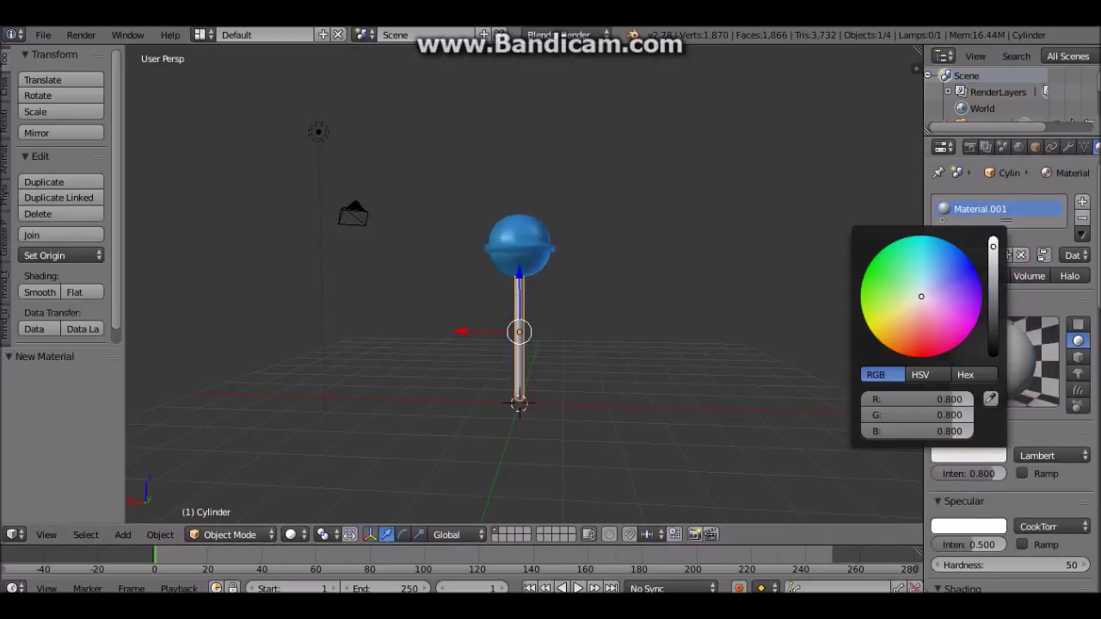
drag(1000, 271, 937, 311)
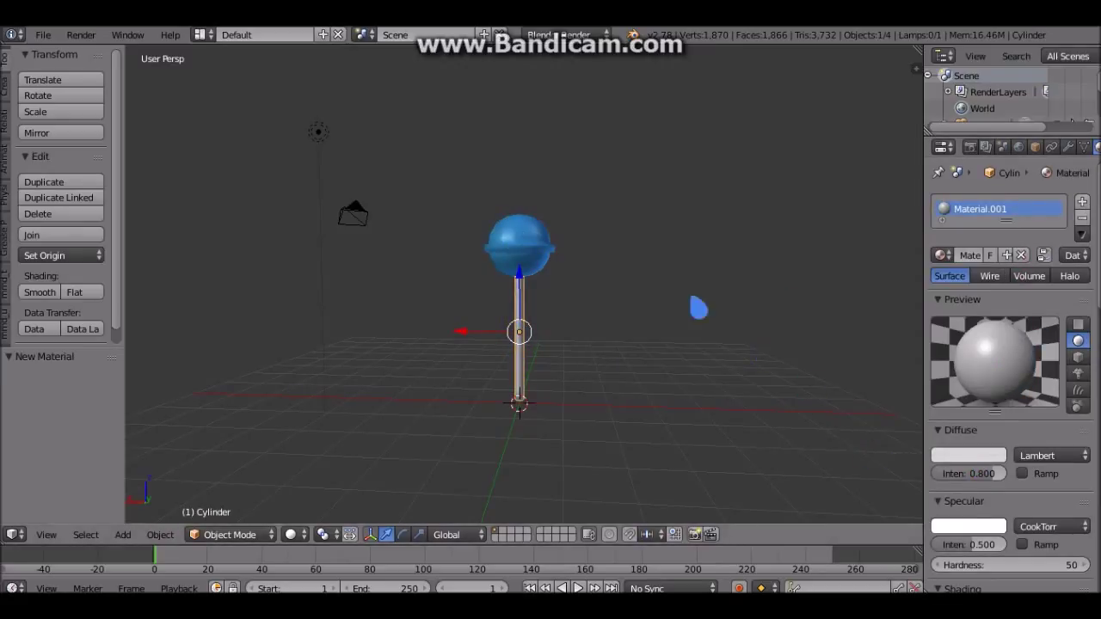
scroll(690, 307, up, 3)
right_click(541, 232)
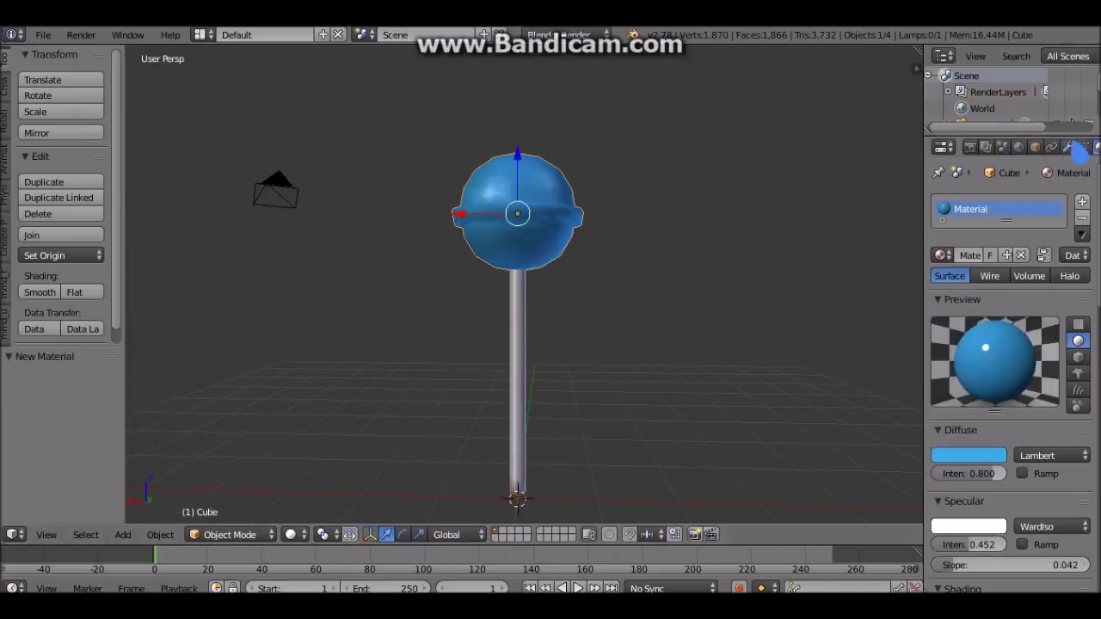
Apply the Subsurf modifiers on both the head and the stick.
click(1067, 147)
click(972, 256)
right_click(524, 336)
click(973, 256)
Join the head and stick into one object with Ctrl+J.
right_click(542, 200)
mouse_move(566, 325)
middle_down()
mouse_move(341, 351)
mouse_move(685, 301)
mouse_move(487, 306)
mouse_move(507, 297)
middle_up()
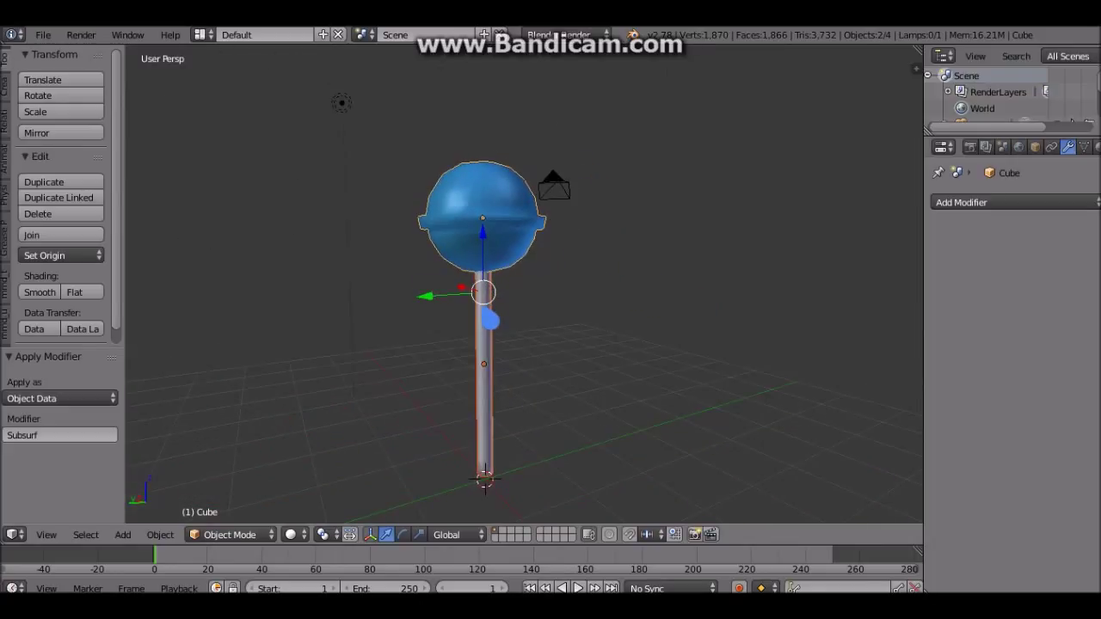
key(ctrl+j)
mouse_move(573, 309)
middle_down()
mouse_move(644, 304)
mouse_move(509, 325)
mouse_move(693, 312)
middle_up()
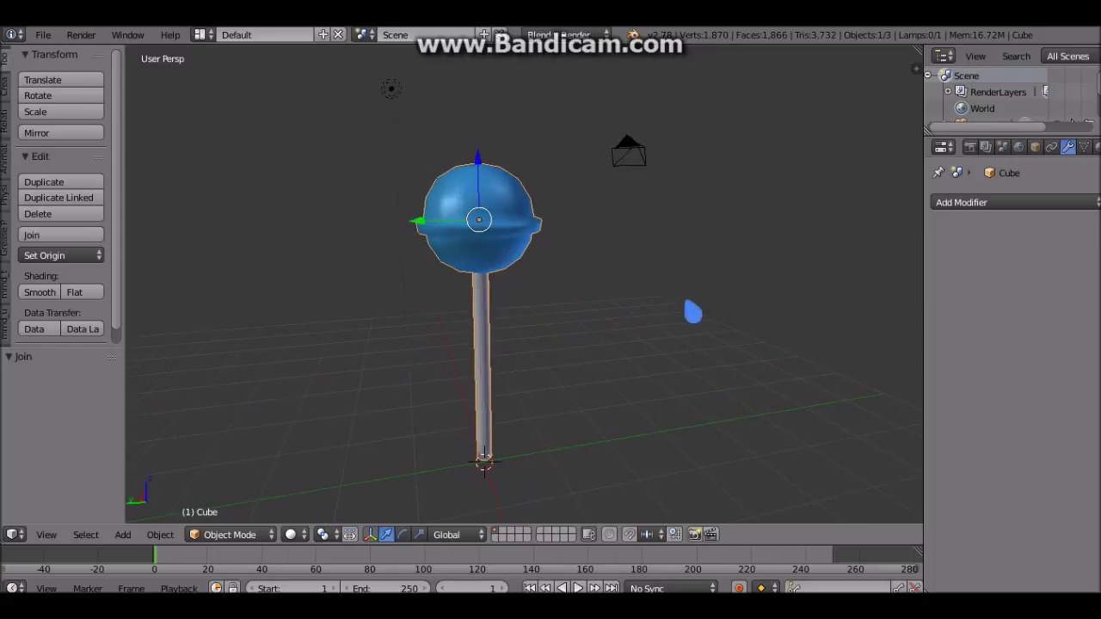
middle_drag(491, 302, 282, 163)
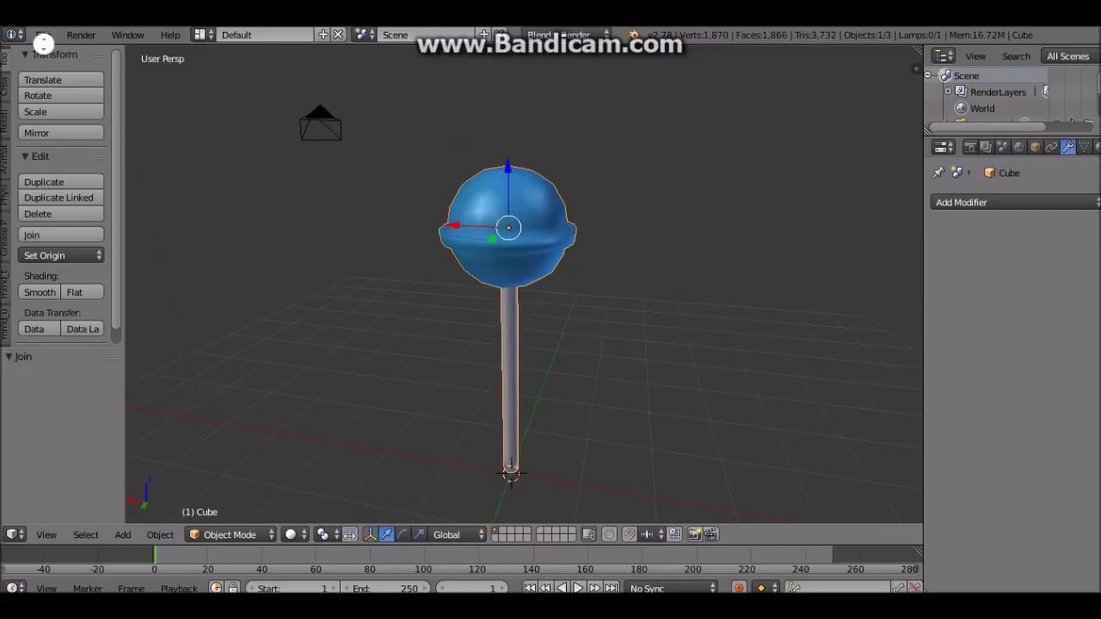
click(41, 36)
click(108, 220)
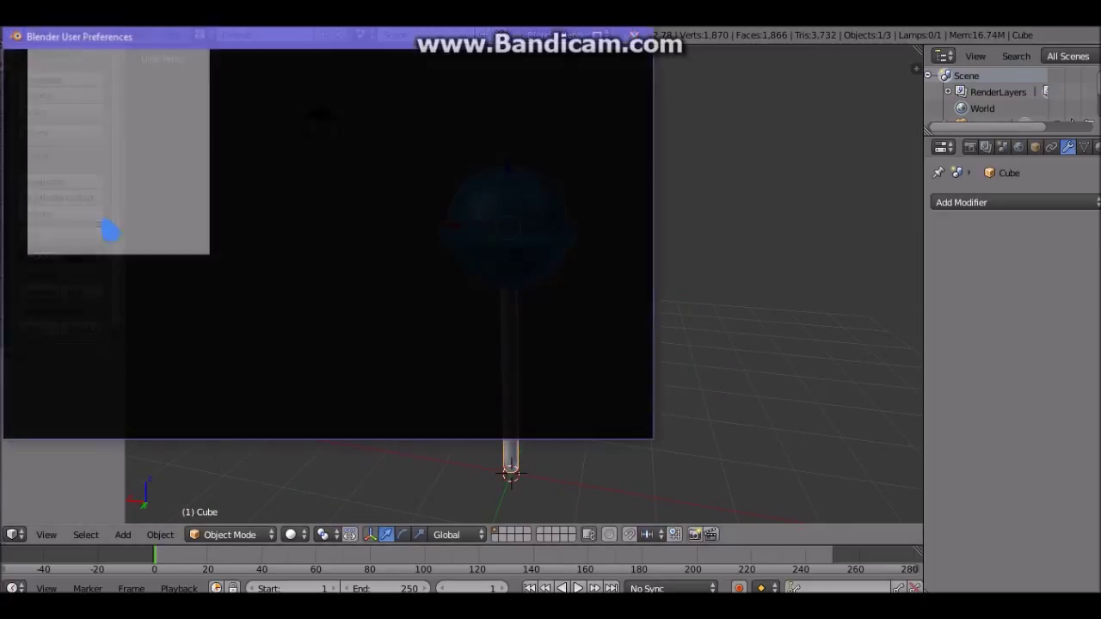
Enable the Import-Export add-on DirectX X Format and save it in user settings.
click(74, 362)
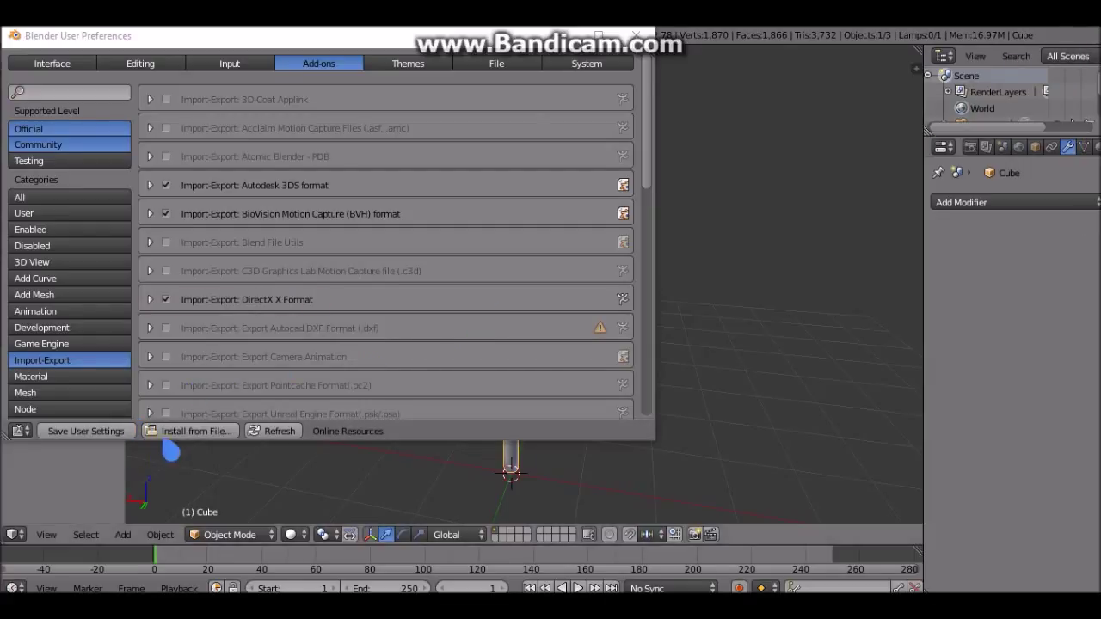
click(165, 296)
click(101, 430)
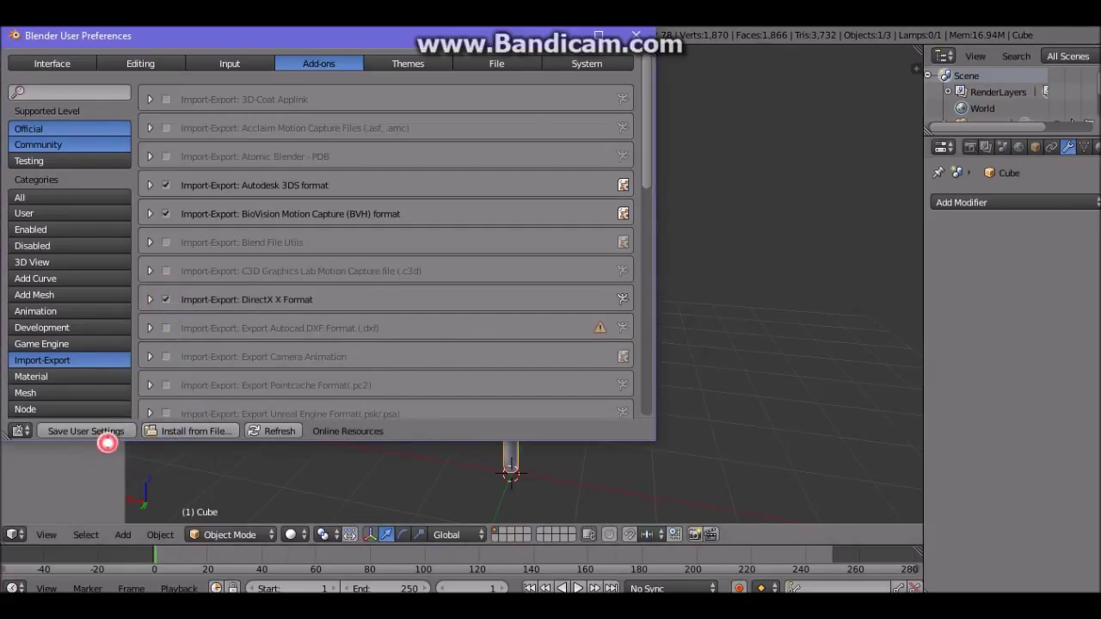
click(636, 36)
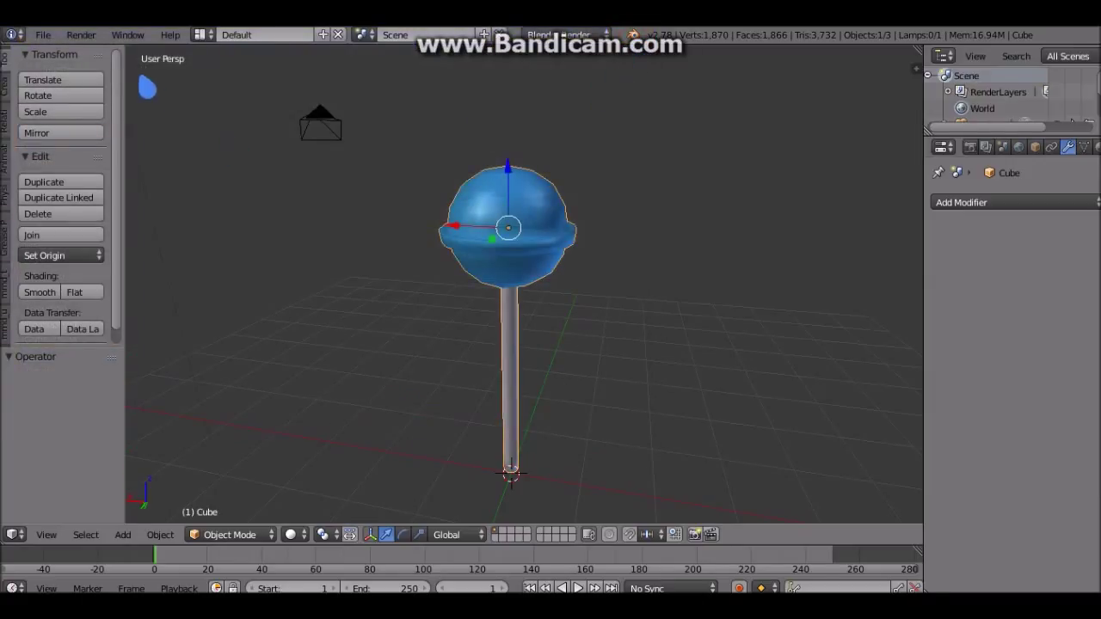
Export the lollipop as lolipop tut.x and drop it into PMD Editor.
click(43, 34)
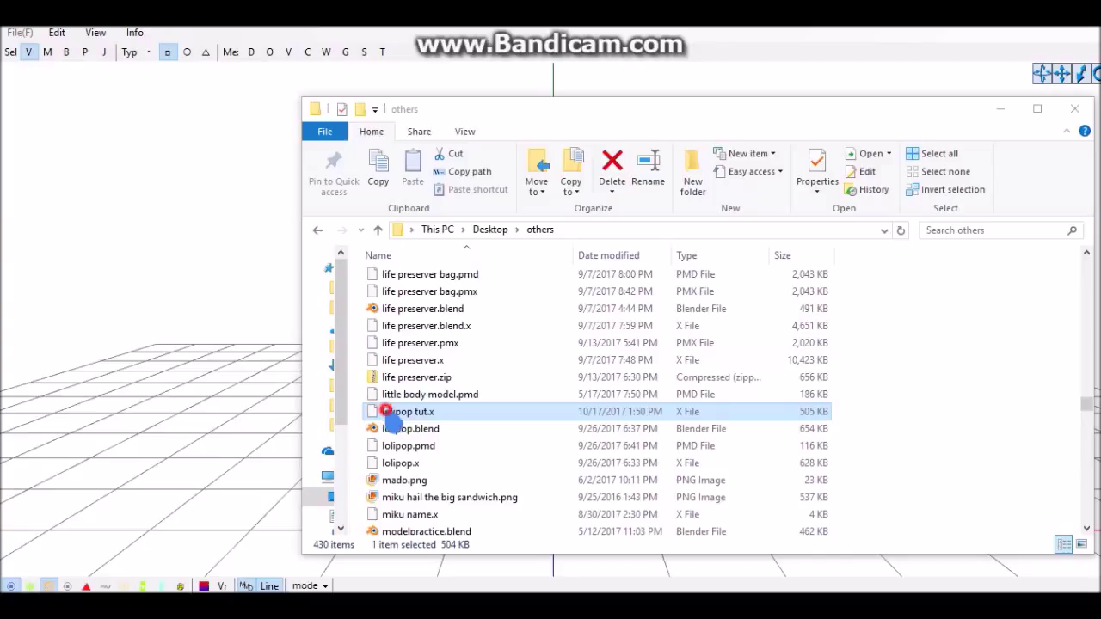
mouse_move(386, 413)
mouse_down()
mouse_move(231, 266)
mouse_move(223, 276)
mouse_up()
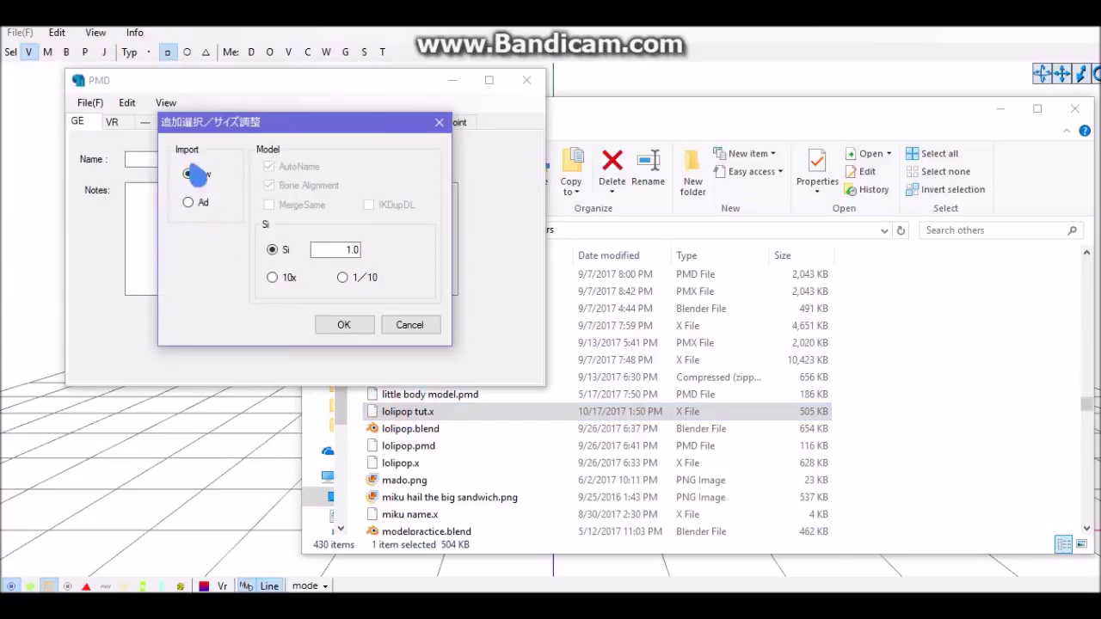
Import the lollipop at scale 1.0 and view it from the front.
click(343, 324)
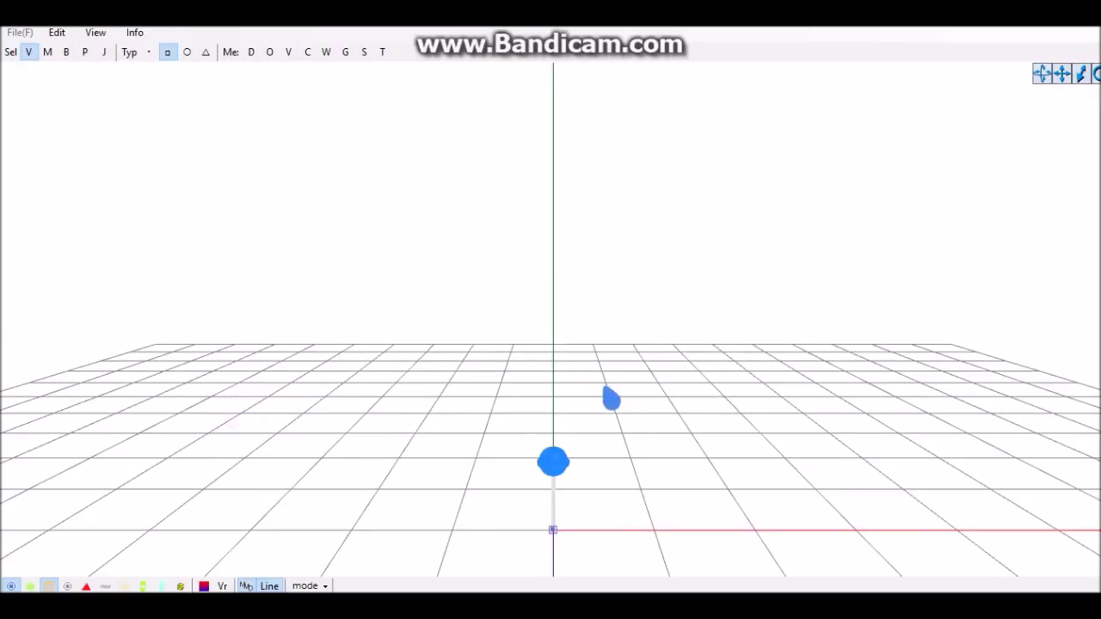
right_drag(602, 386, 653, 378)
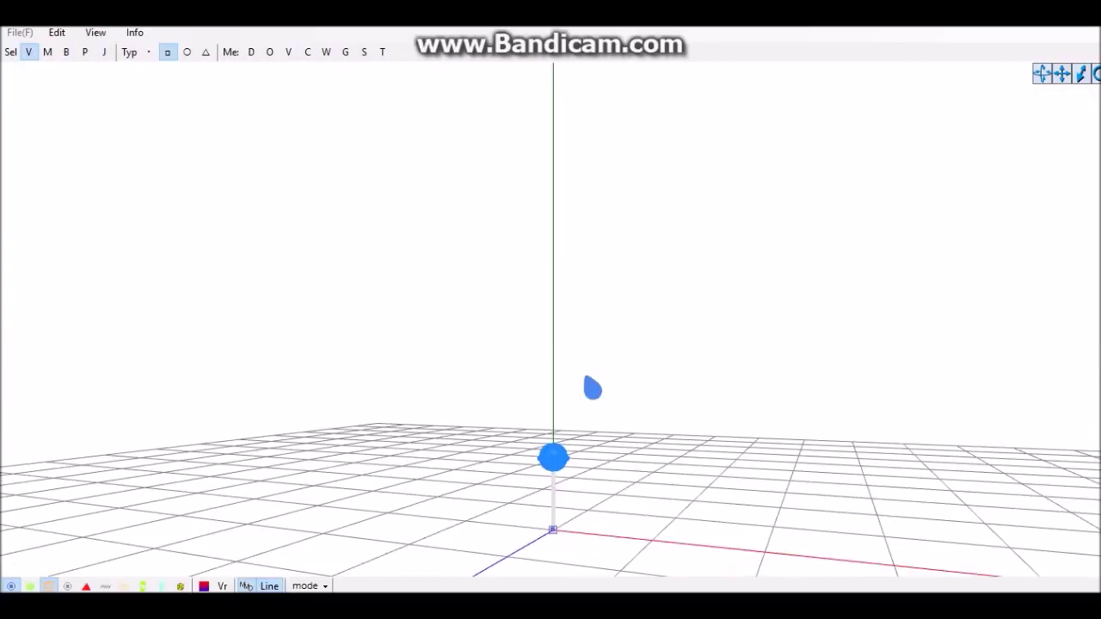
right_drag(592, 388, 593, 388)
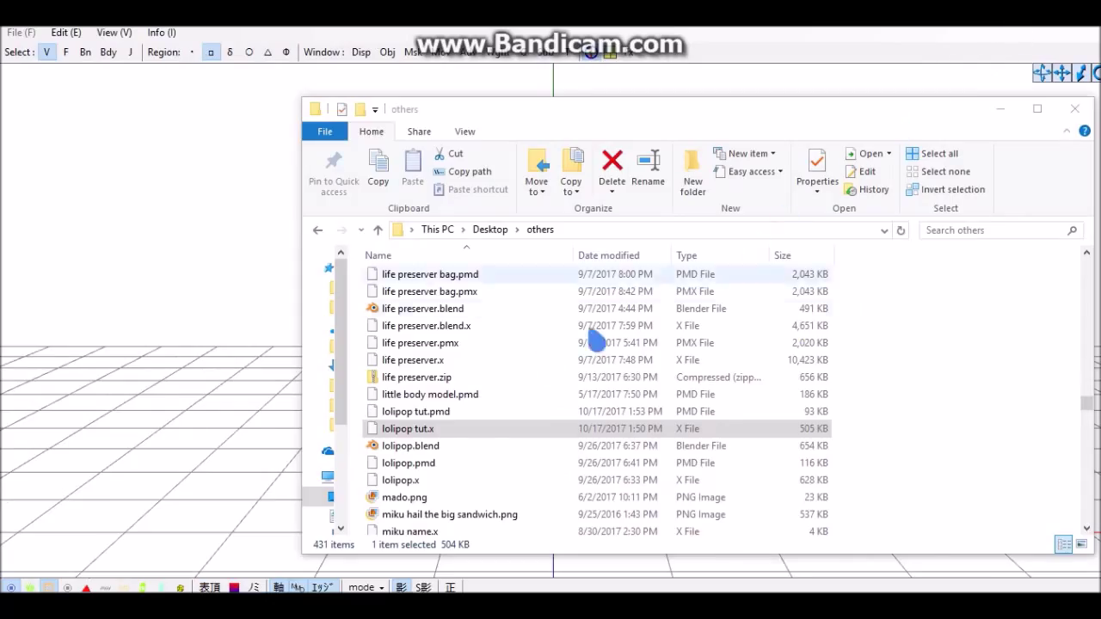
Drop lolipop tut.pmd into PMX Editor and load it as a new model at scale 1.
drag(386, 413, 272, 307)
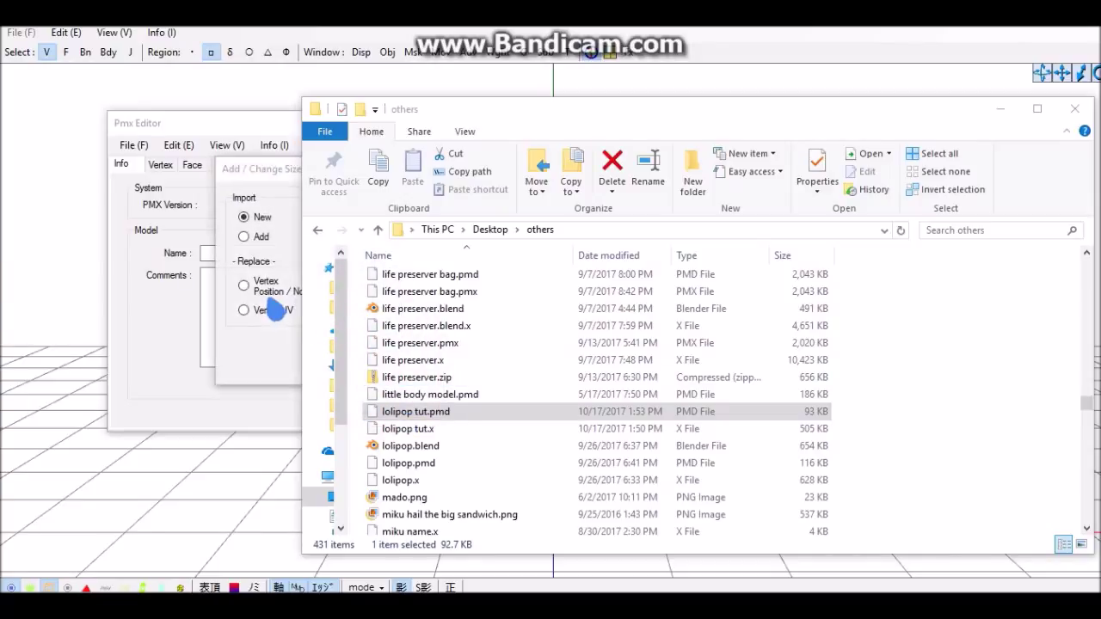
drag(278, 311, 285, 369)
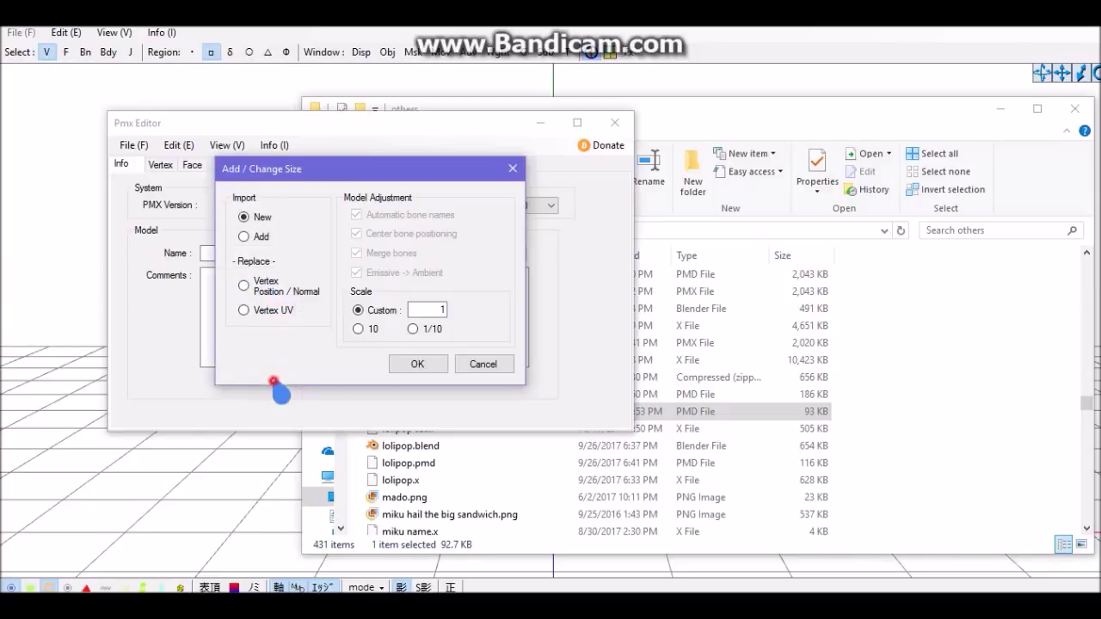
click(417, 364)
Inspect the blue lollipop in PmxView, rotating, resetting and zooming the view.
click(229, 519)
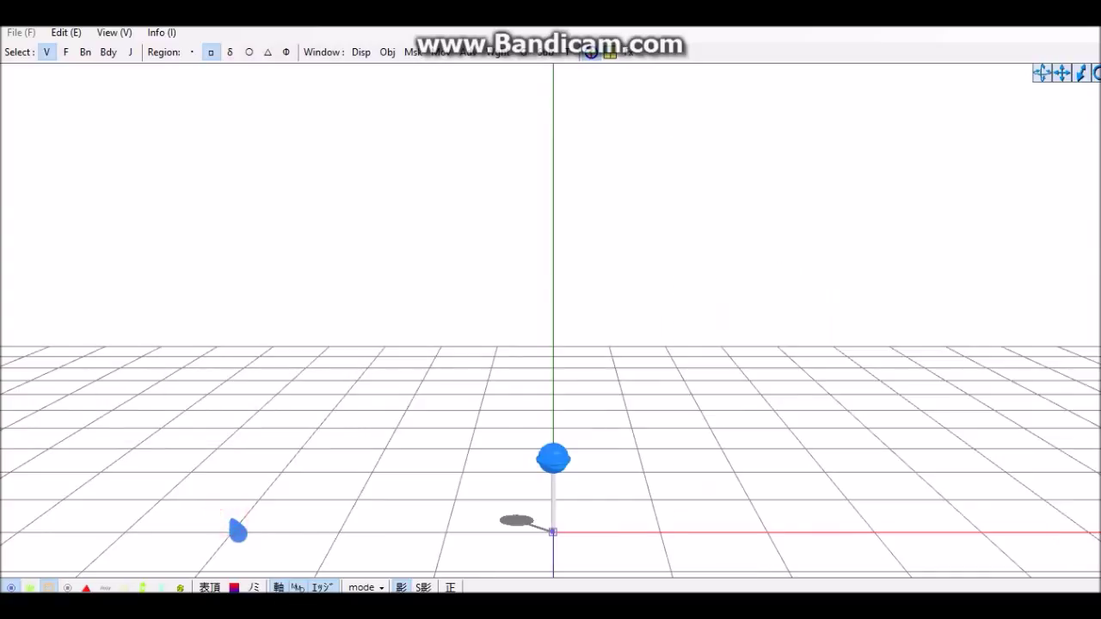
right_drag(655, 344, 528, 364)
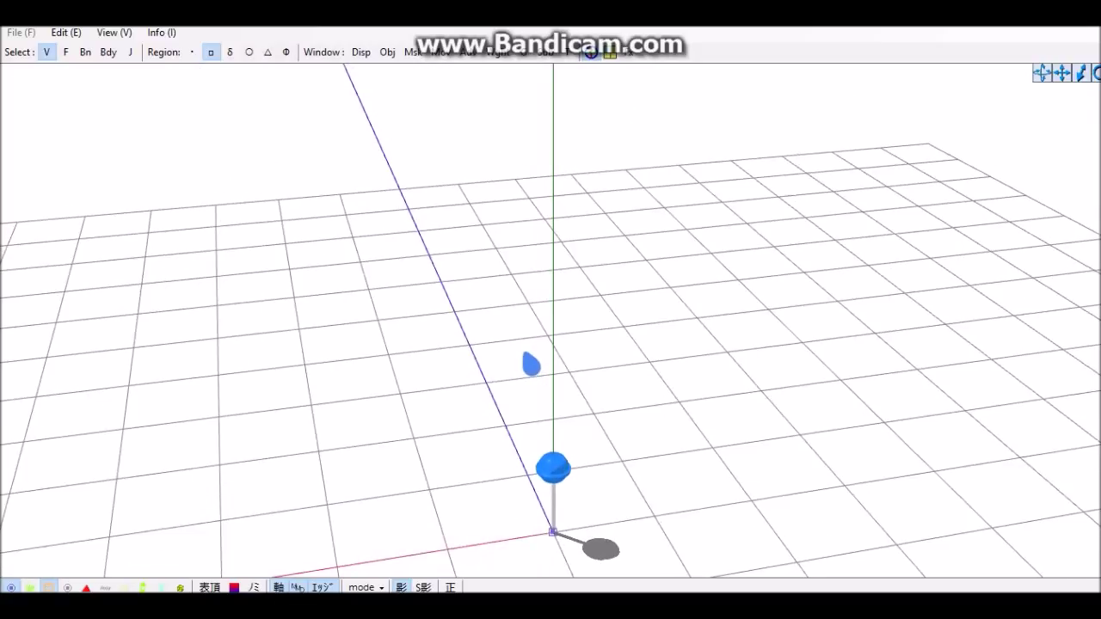
click(525, 354)
scroll(555, 415, up, 5)
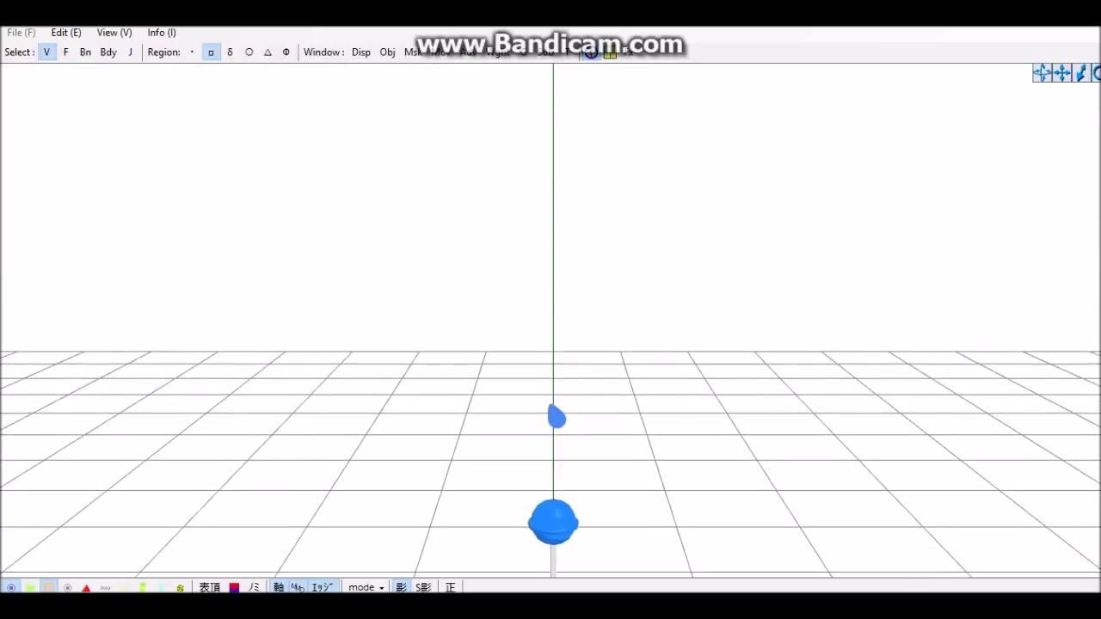
scroll(555, 417, down, 1)
scroll(556, 393, down, 3)
scroll(562, 363, down, 2)
scroll(555, 352, down, 2)
scroll(559, 357, up, 1)
scroll(555, 356, down, 1)
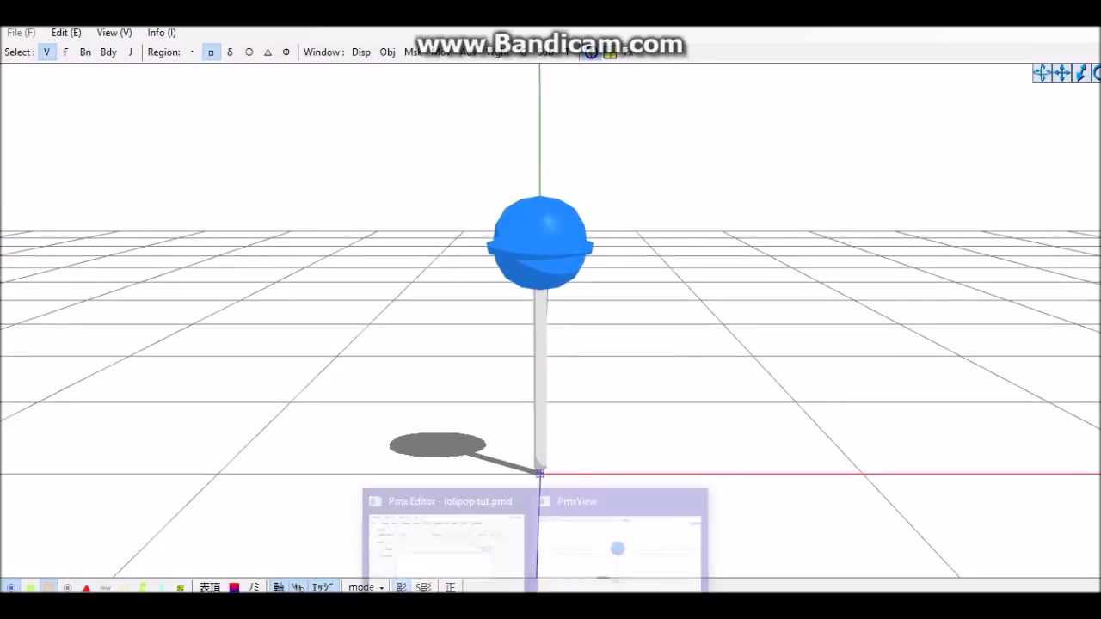
click(497, 566)
Select 材質1 and 材質2, enable Edge with size 0.4, and preview the outlined lollipop.
click(232, 167)
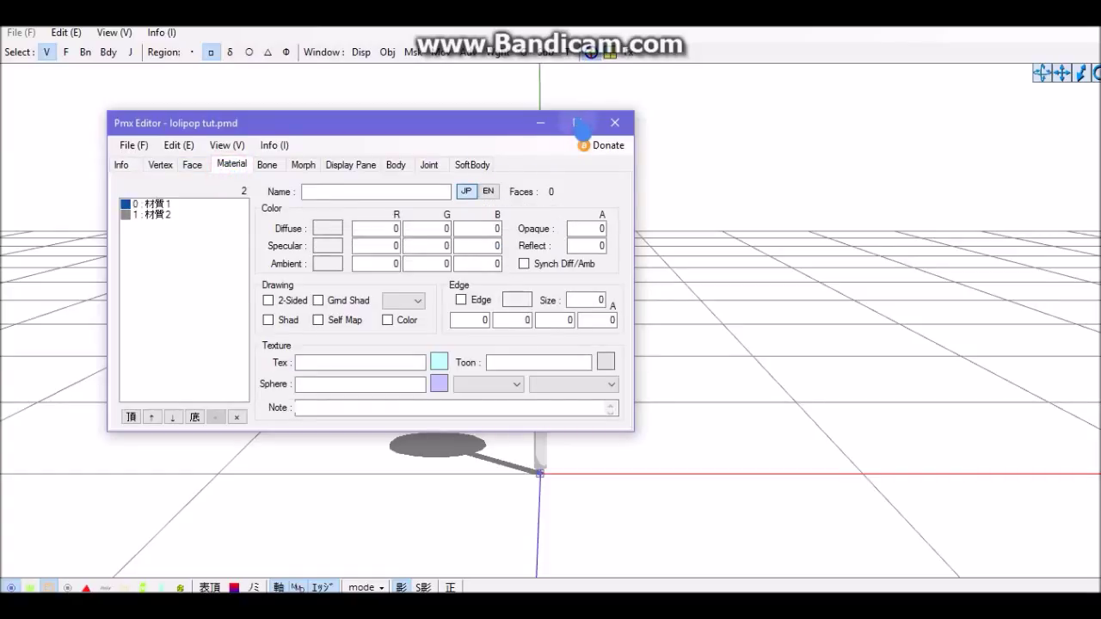
click(576, 123)
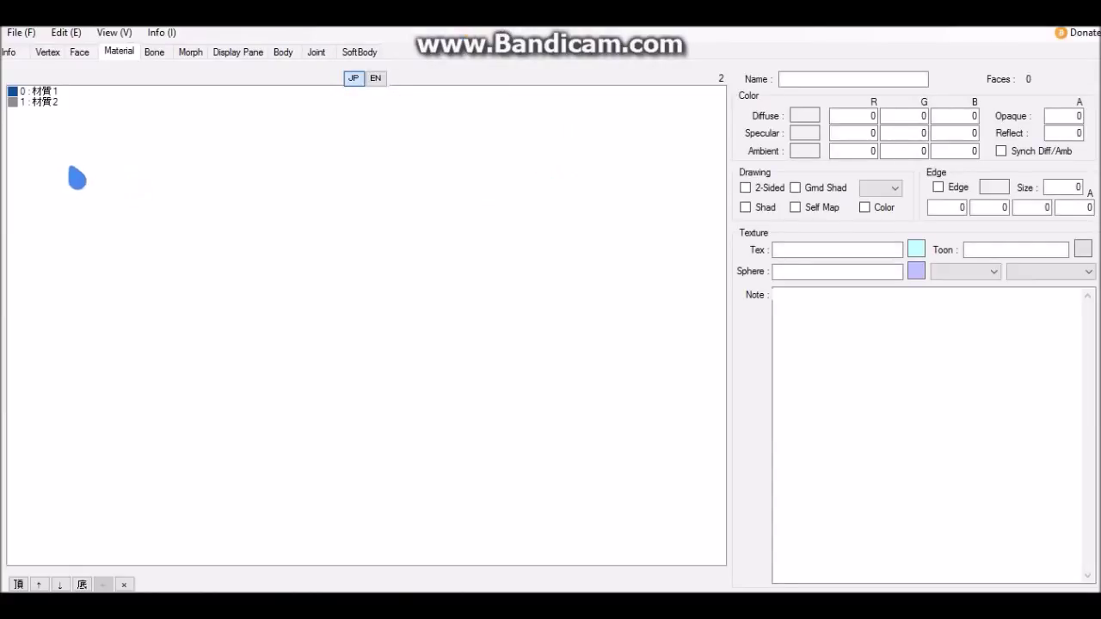
drag(65, 91, 72, 105)
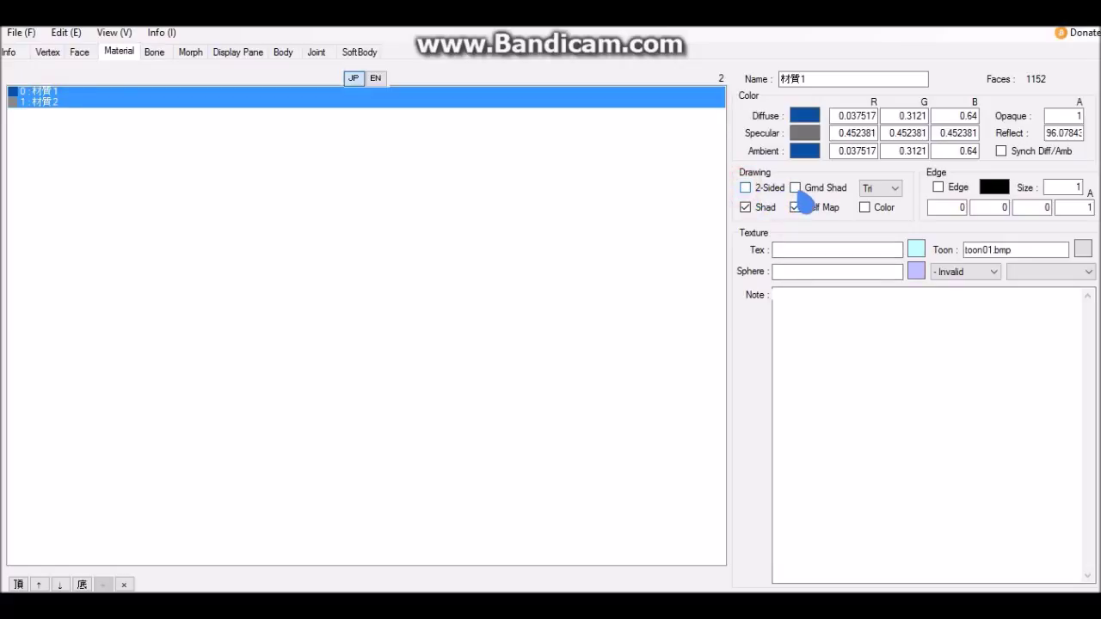
click(937, 187)
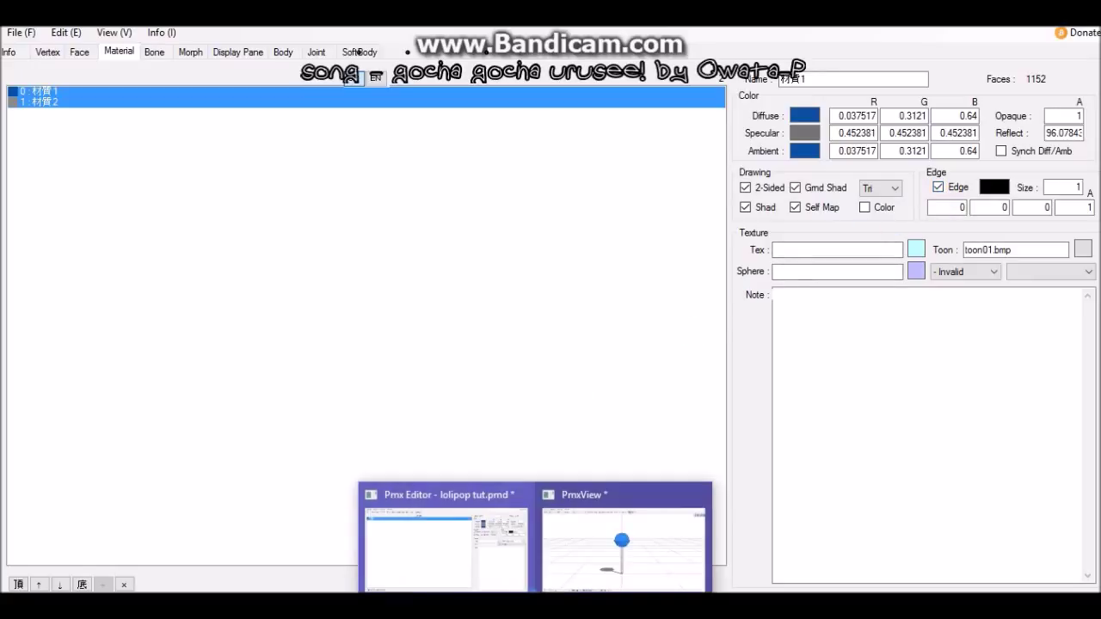
click(601, 547)
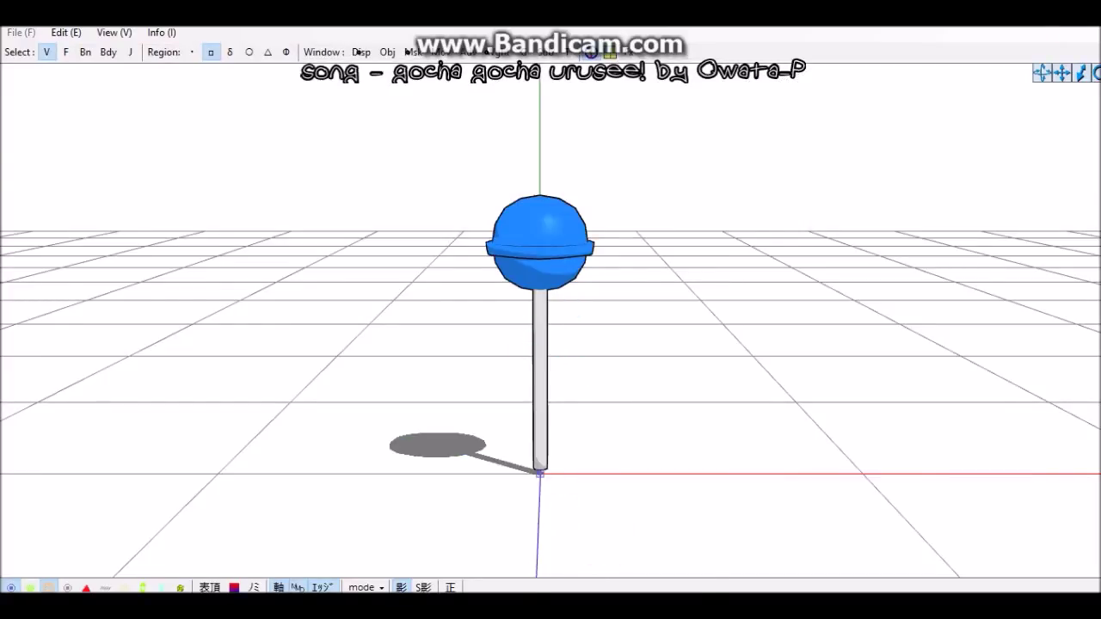
click(506, 557)
click(1059, 187)
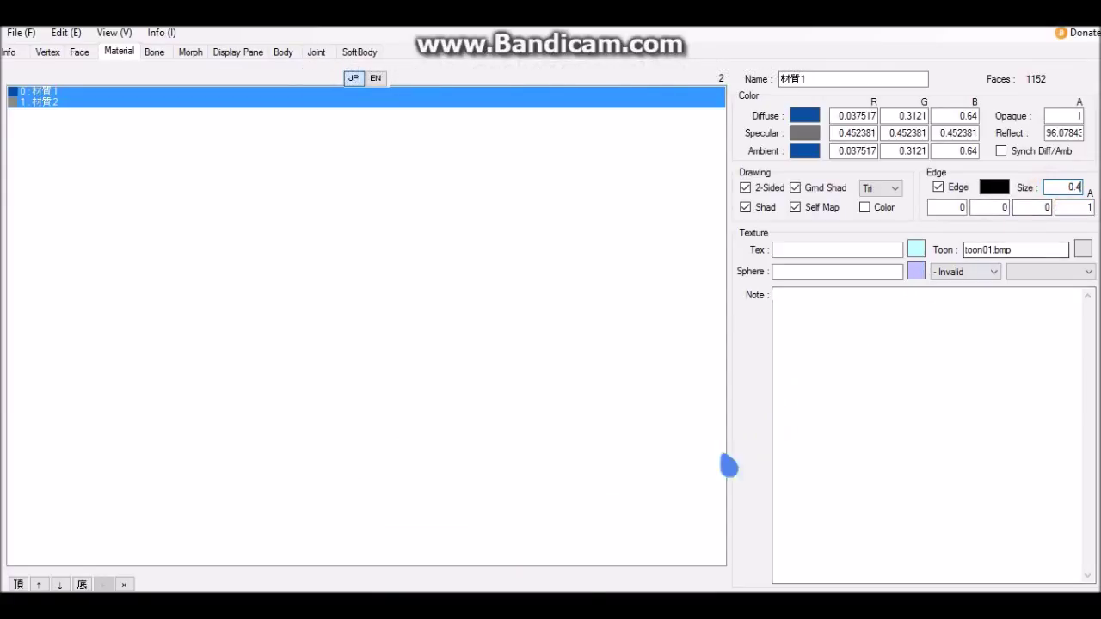
click(589, 554)
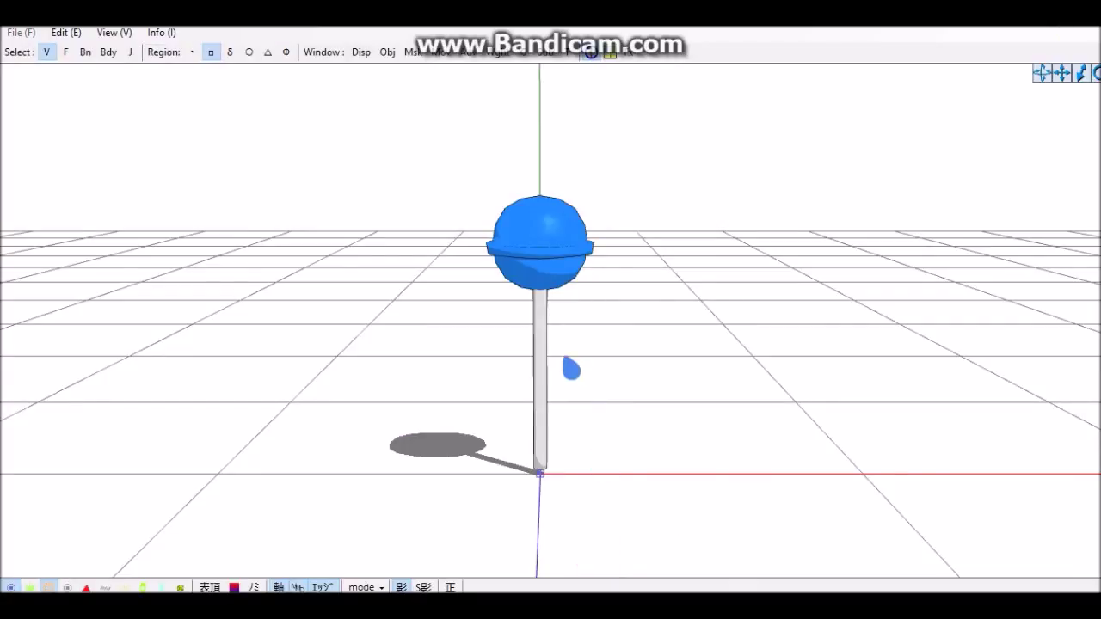
Select only the blue candy material 材質1 and set its Opaque value to 0.9.
mouse_move(575, 281)
right_down()
mouse_move(600, 283)
mouse_move(604, 334)
mouse_move(599, 276)
mouse_move(548, 417)
mouse_move(550, 543)
right_up()
scroll(549, 423, up, 2)
scroll(551, 422, up, 3)
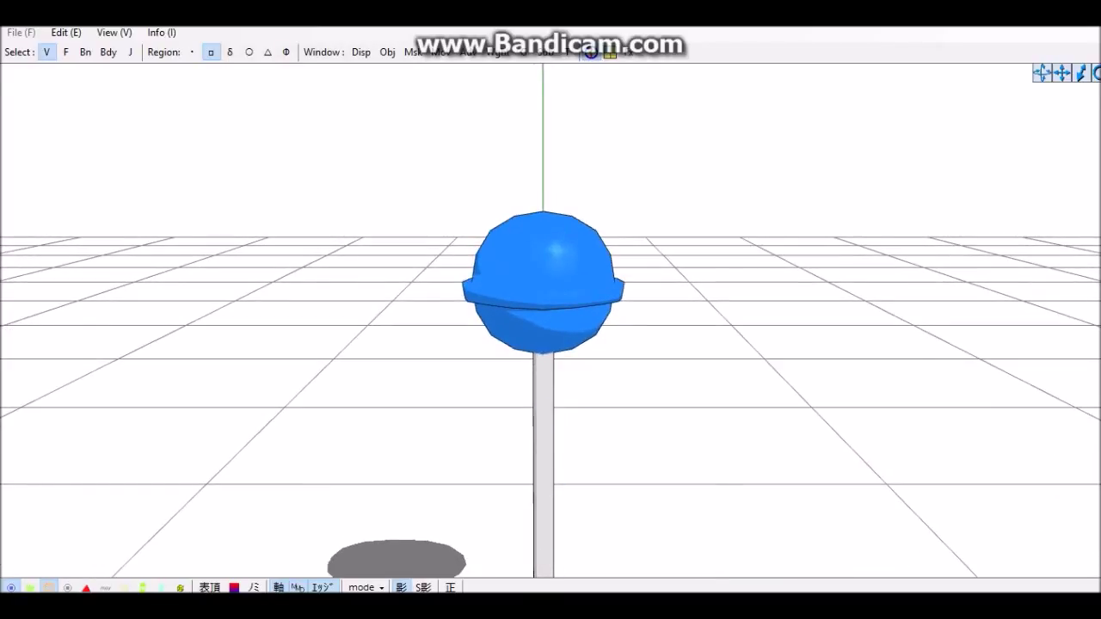
click(442, 537)
click(147, 91)
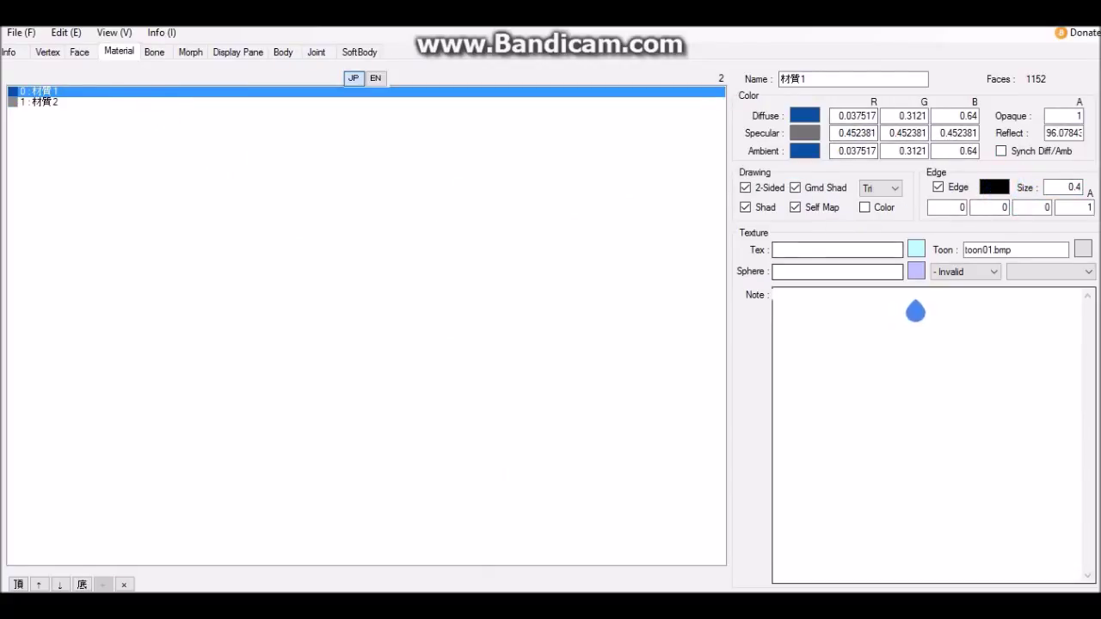
click(1064, 115)
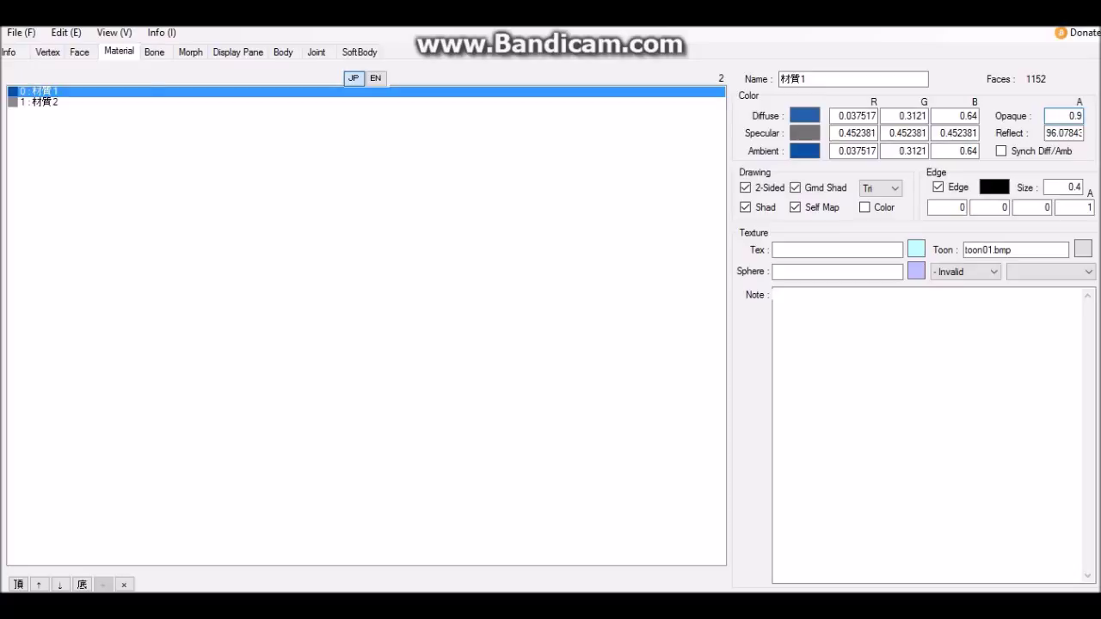
Preview the see-through candy and open Msk to show only the stick material.
click(606, 551)
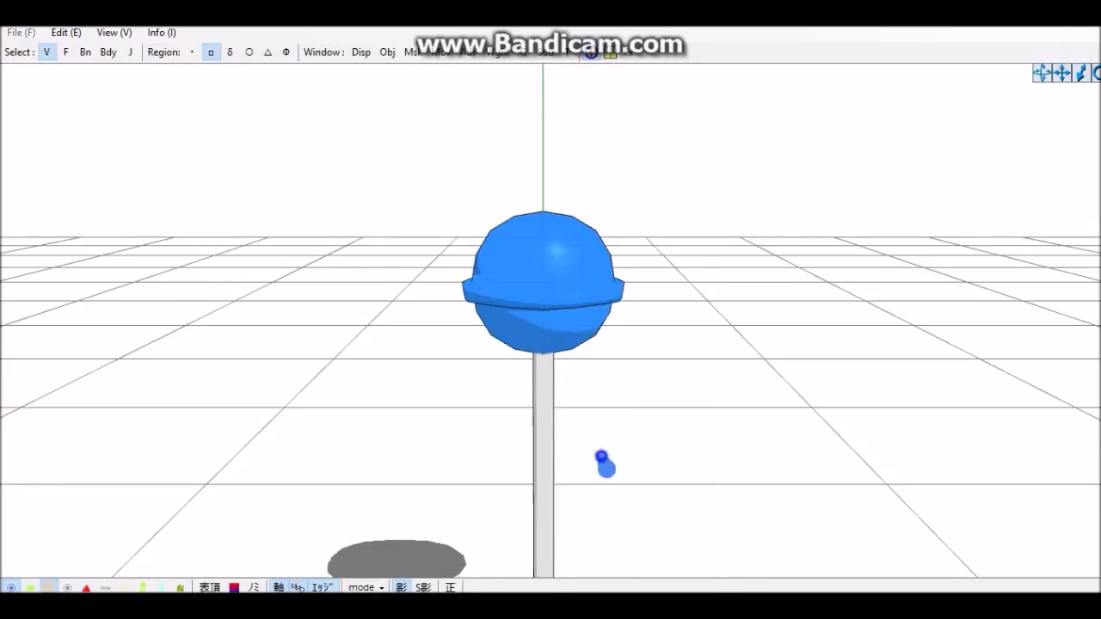
scroll(550, 460, up, 2)
scroll(550, 460, up, 3)
scroll(550, 460, up, 2)
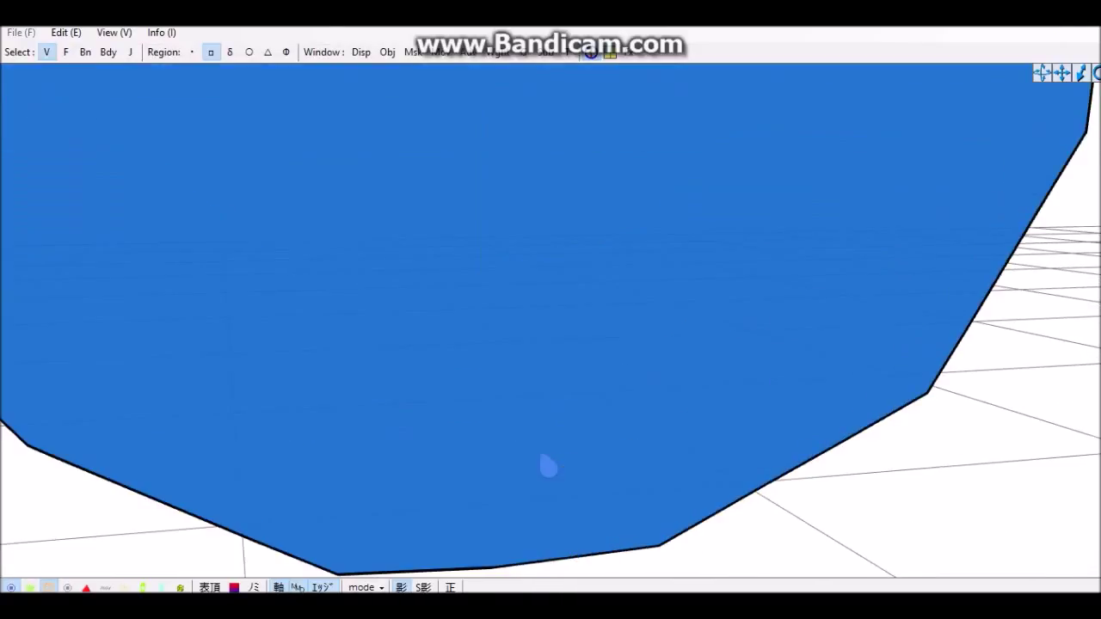
scroll(550, 461, down, 3)
scroll(550, 462, down, 3)
scroll(572, 404, down, 2)
click(411, 53)
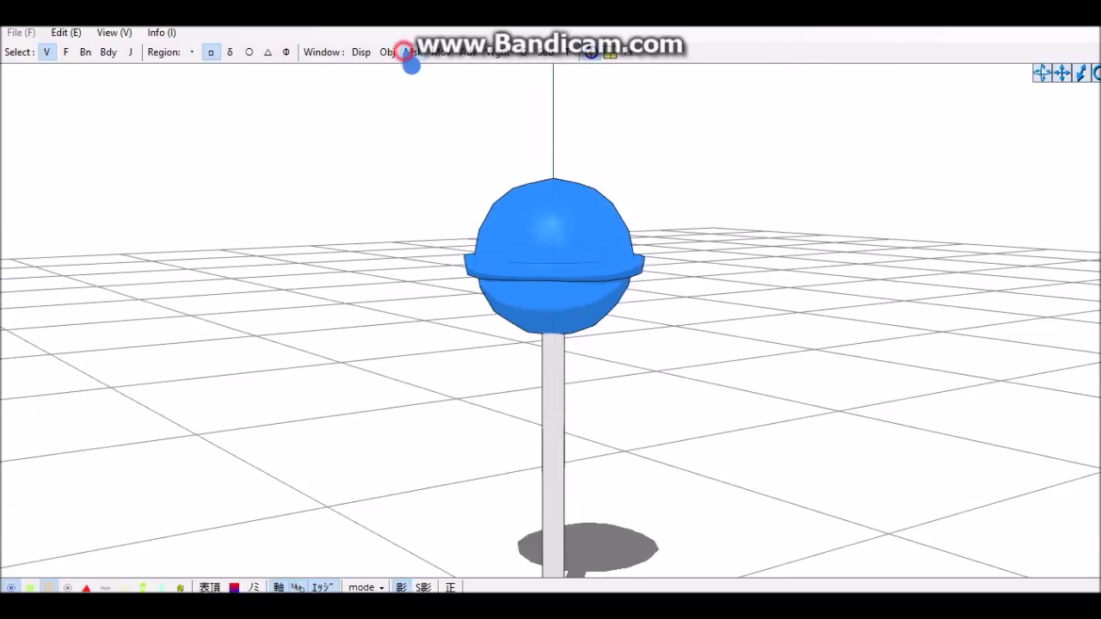
click(197, 177)
click(155, 209)
Move the grey stick material 材質2 to the top of the material order.
click(145, 178)
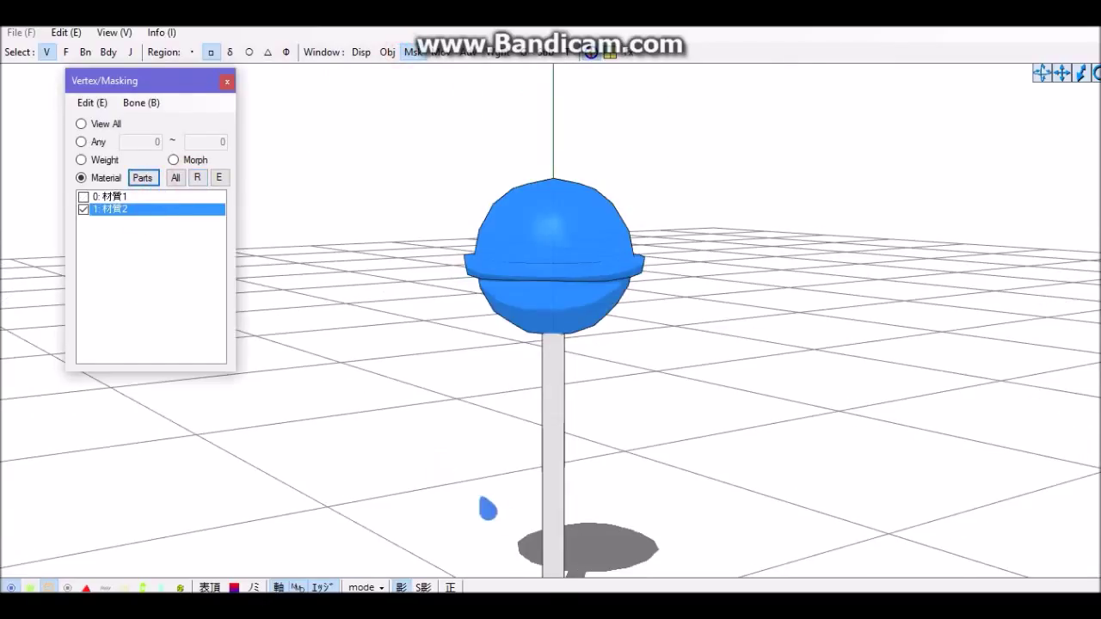
click(443, 542)
click(422, 101)
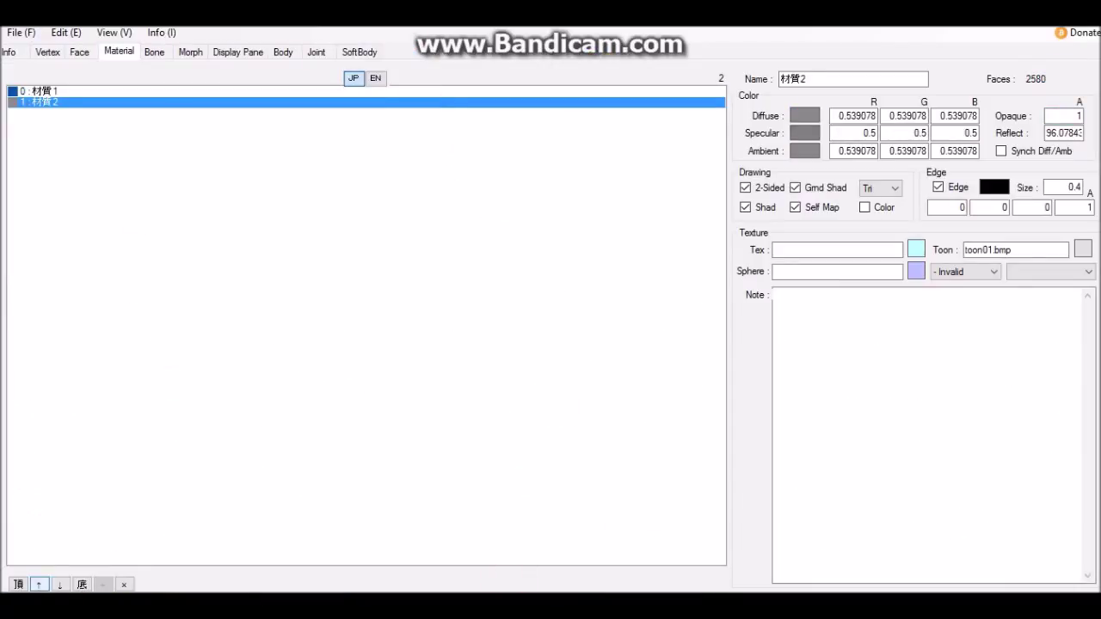
click(39, 584)
click(621, 515)
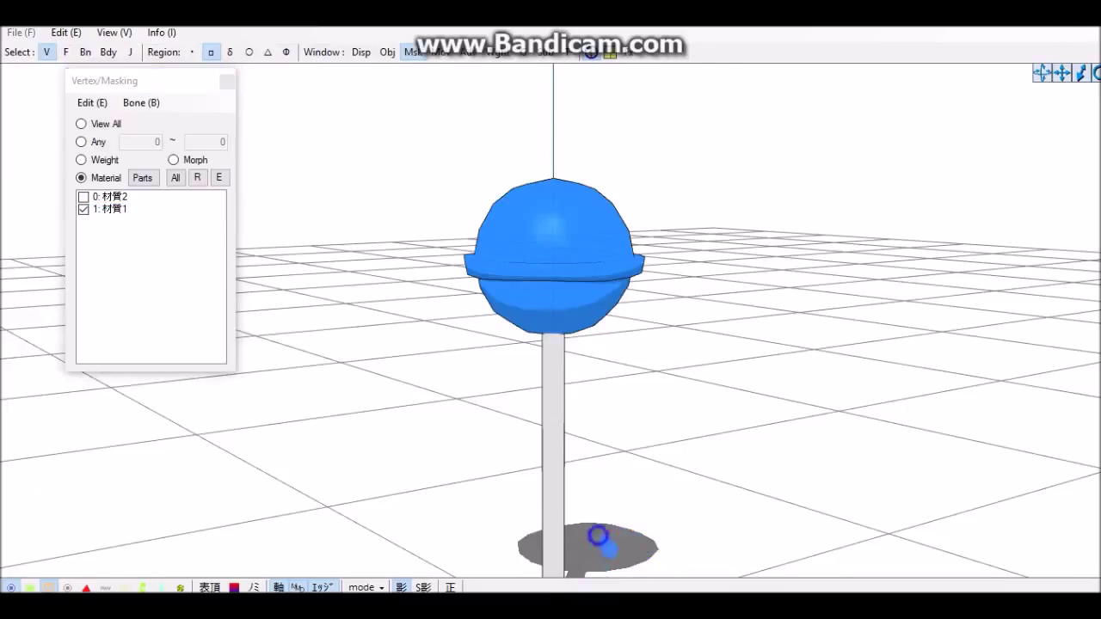
click(487, 578)
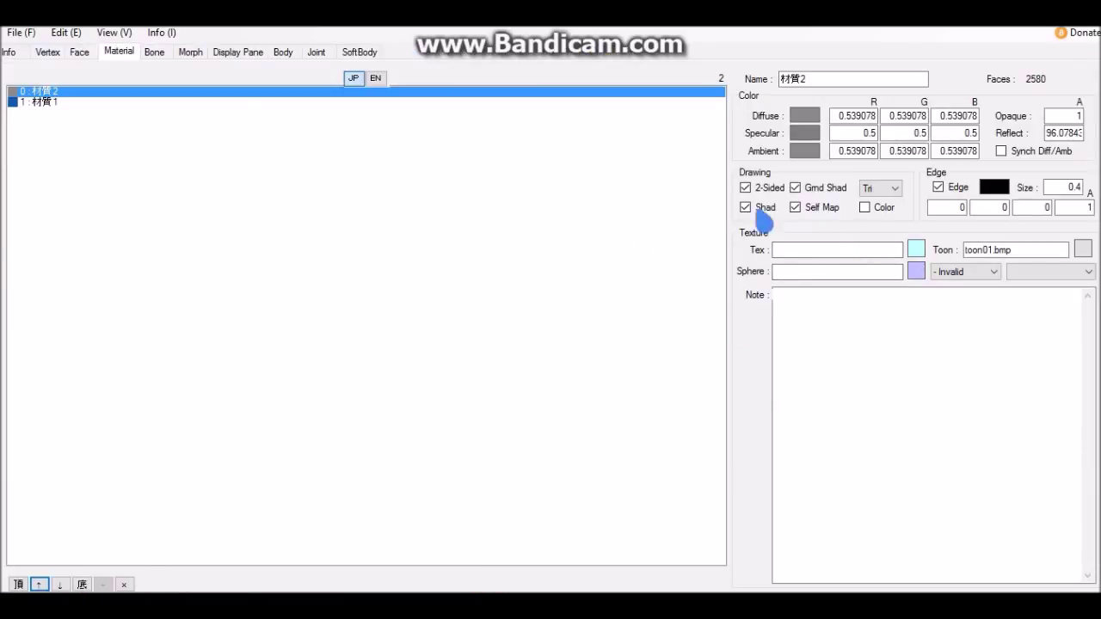
Set the blue candy 材質1's opacity to 0.78 and check the transparency in 3D.
click(538, 102)
click(1073, 116)
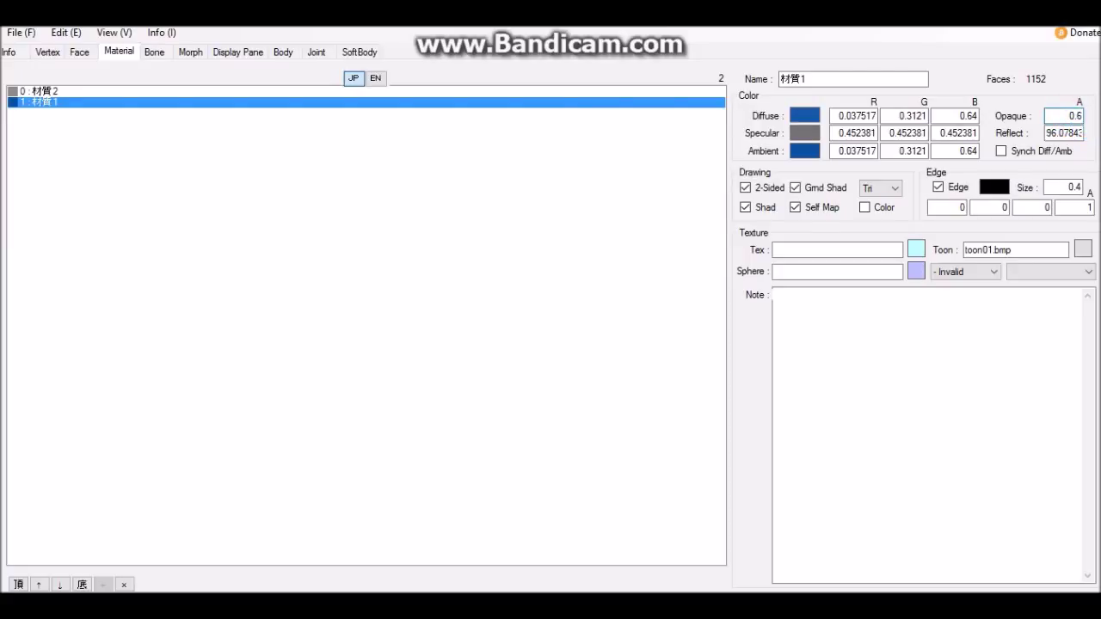
key(Return)
click(619, 516)
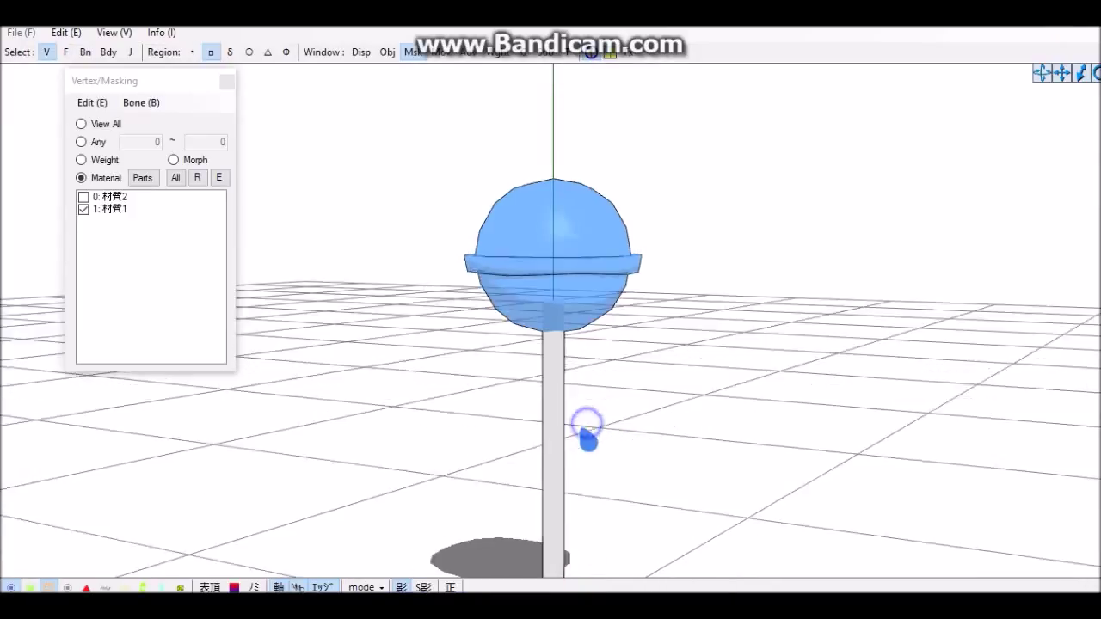
right_drag(587, 426, 550, 516)
click(447, 533)
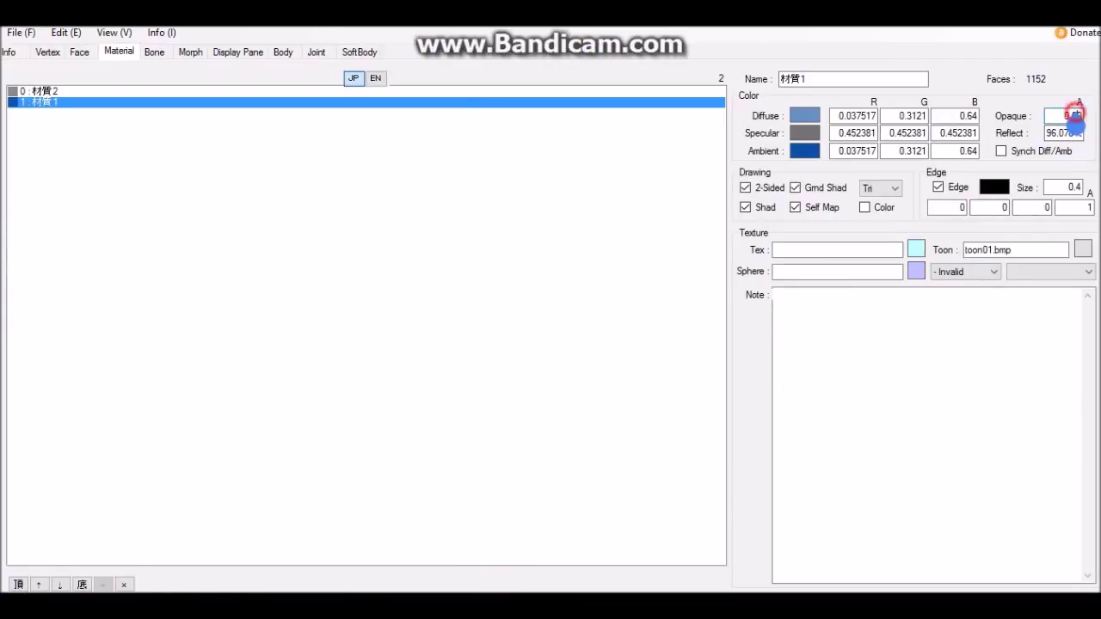
Adjust the candy opacity to 0.88, viewing the lollipop from several angles.
click(619, 533)
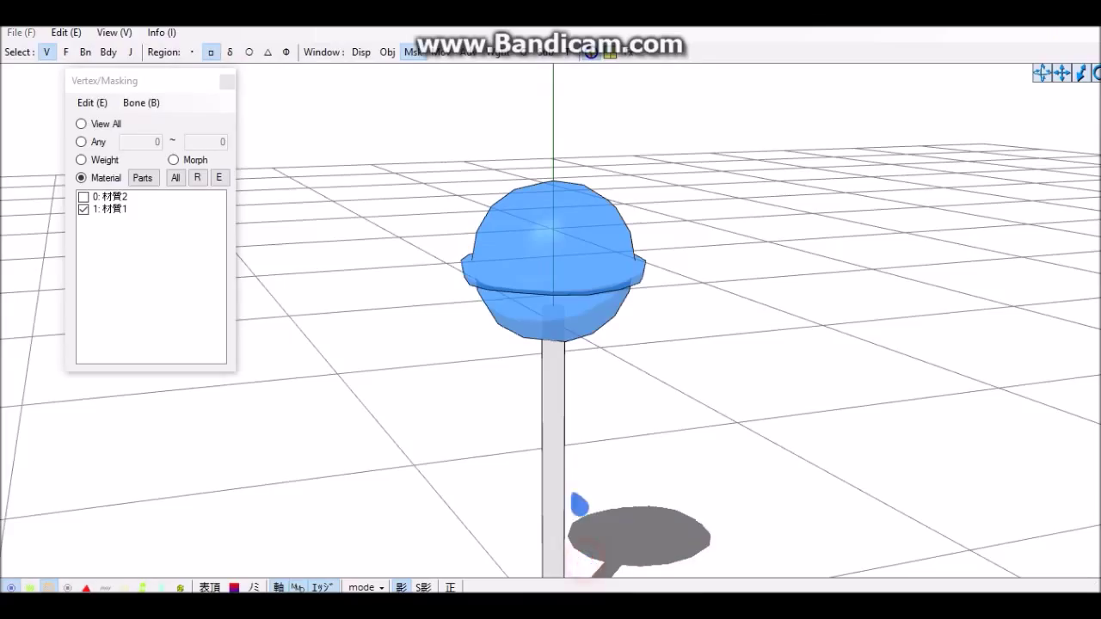
right_drag(585, 430, 550, 516)
click(514, 585)
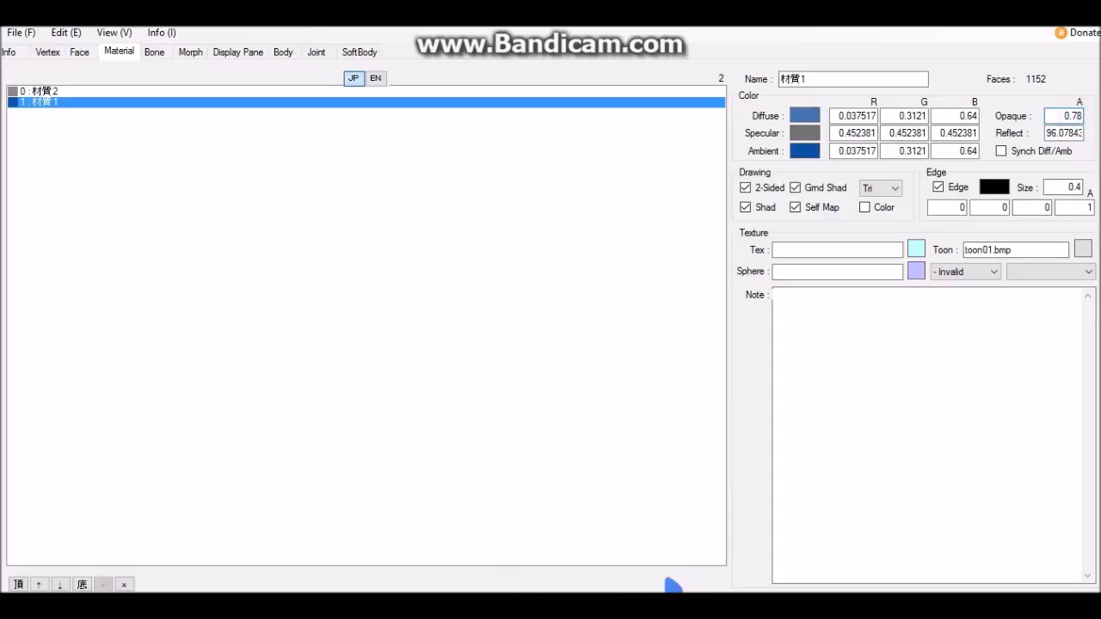
click(621, 532)
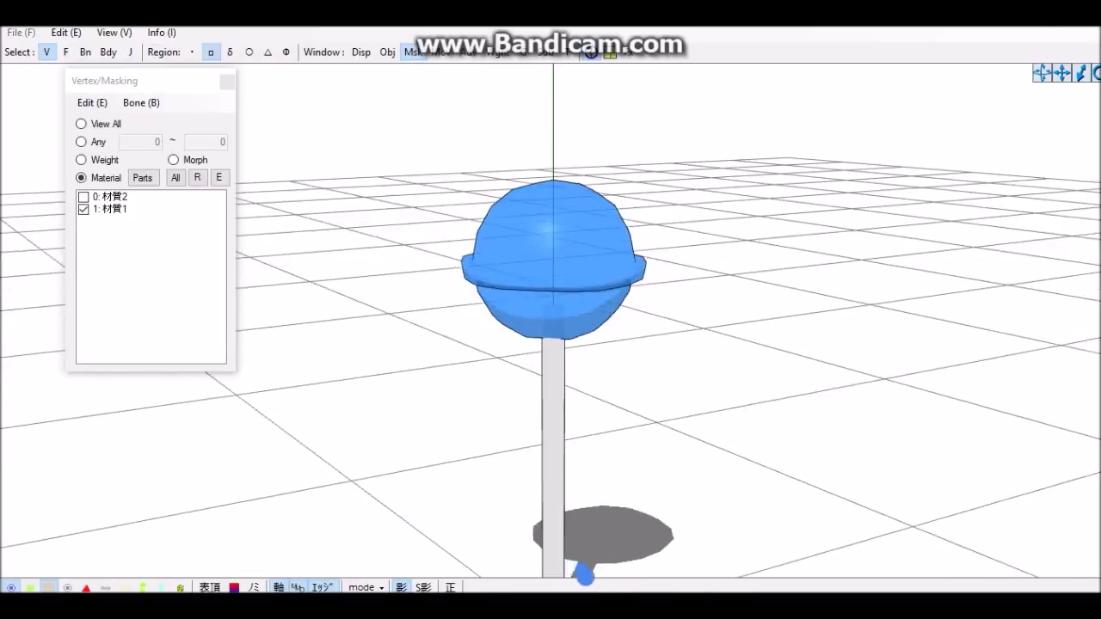
click(447, 529)
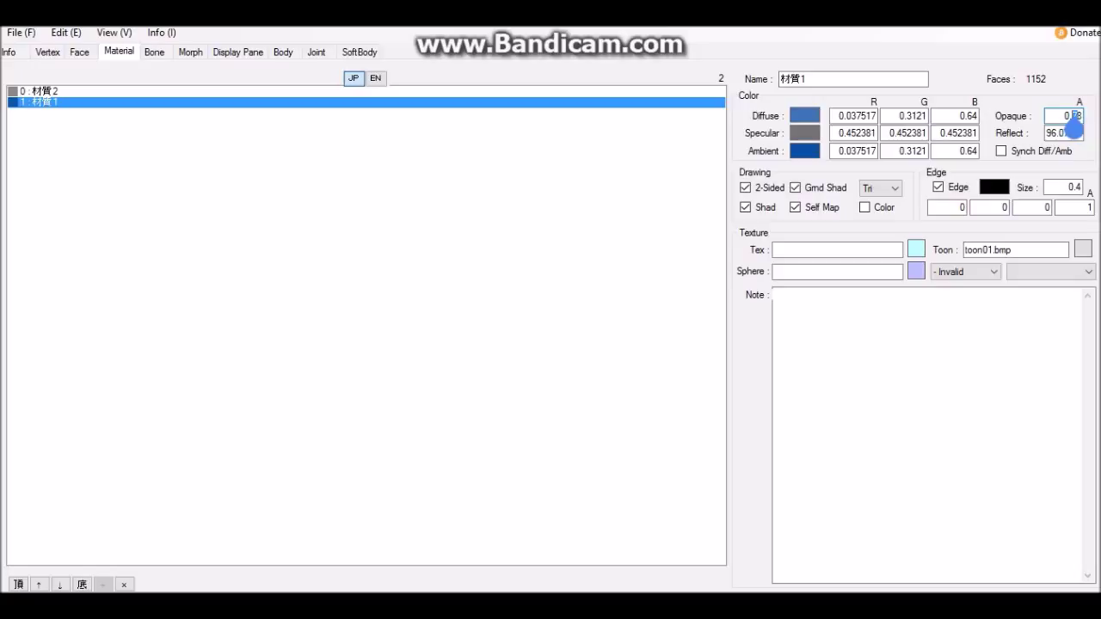
click(621, 531)
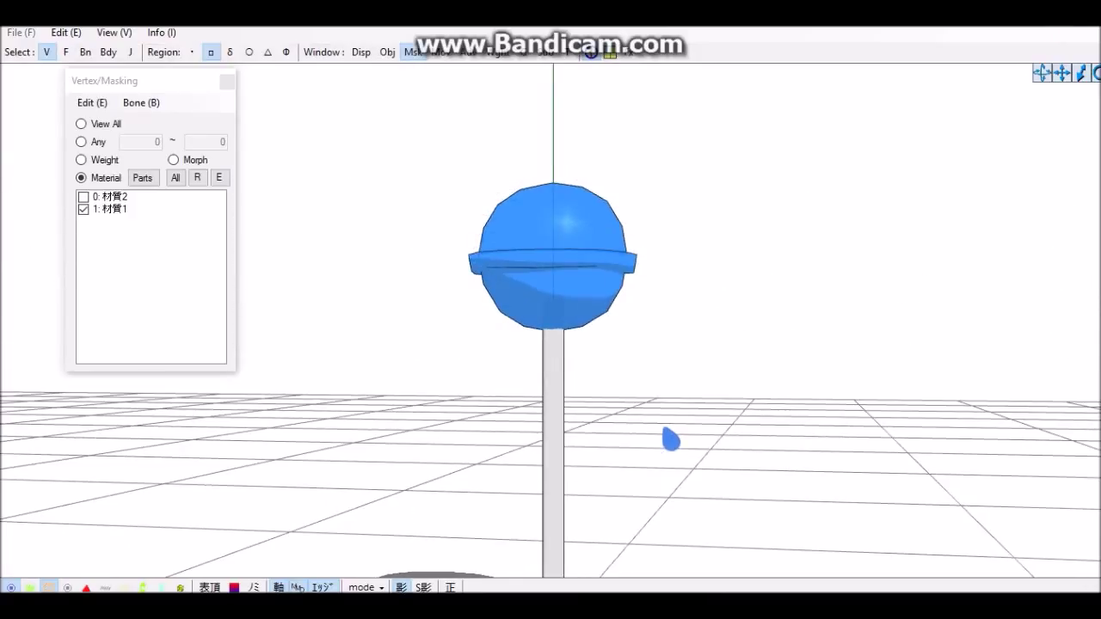
right_drag(651, 445, 669, 451)
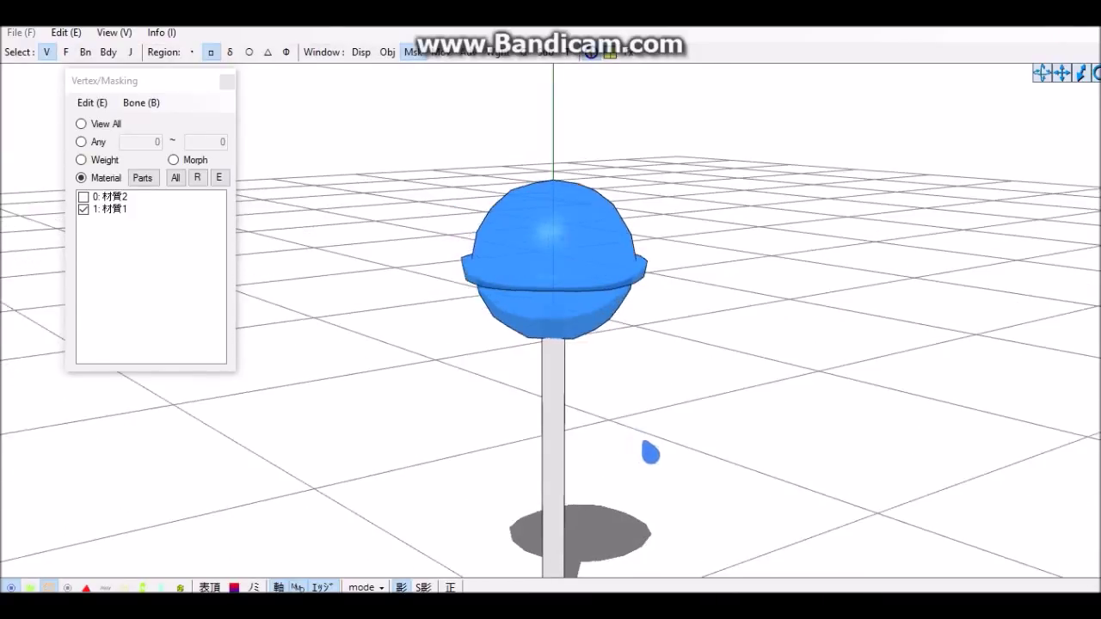
scroll(663, 444, down, 5)
mouse_move(663, 444)
right_down()
mouse_move(661, 516)
mouse_move(659, 464)
right_up()
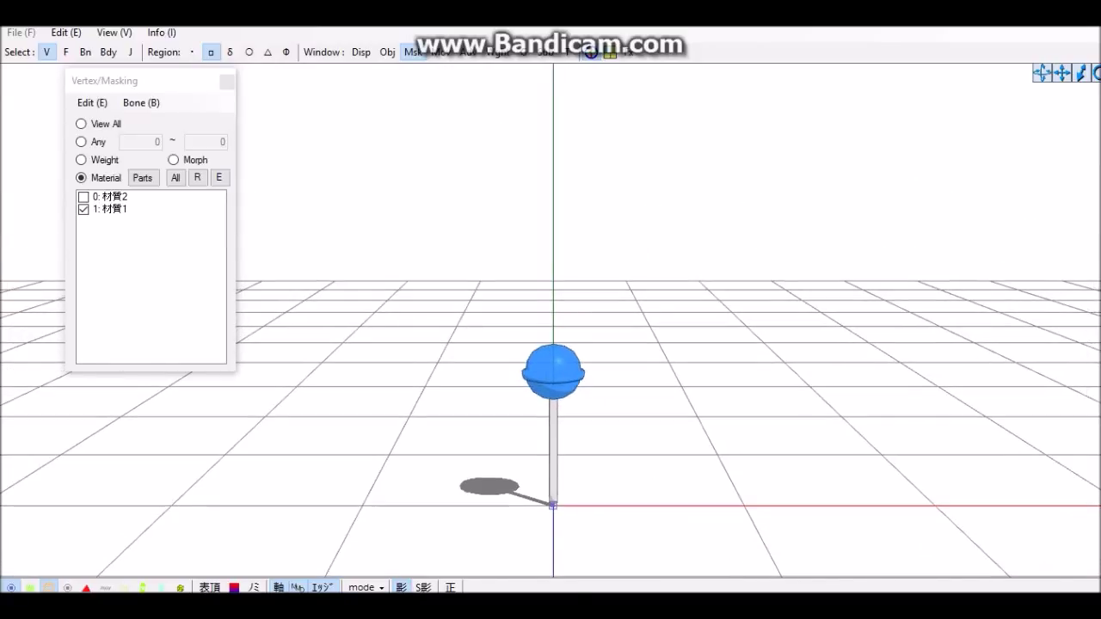
click(504, 563)
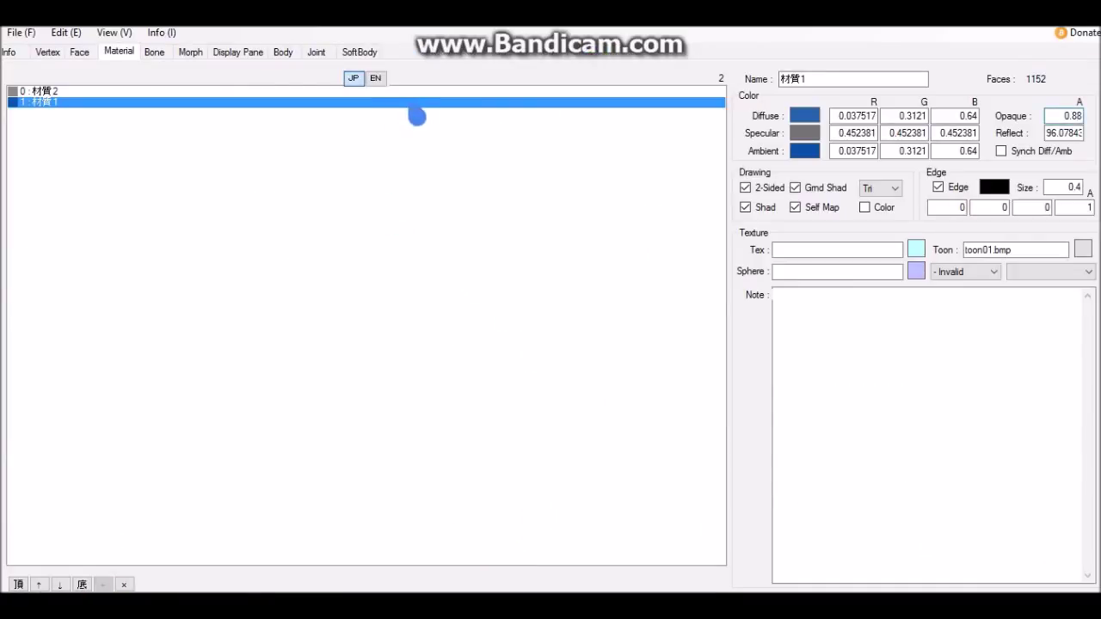
click(963, 272)
click(975, 308)
click(882, 271)
text(1s.png)
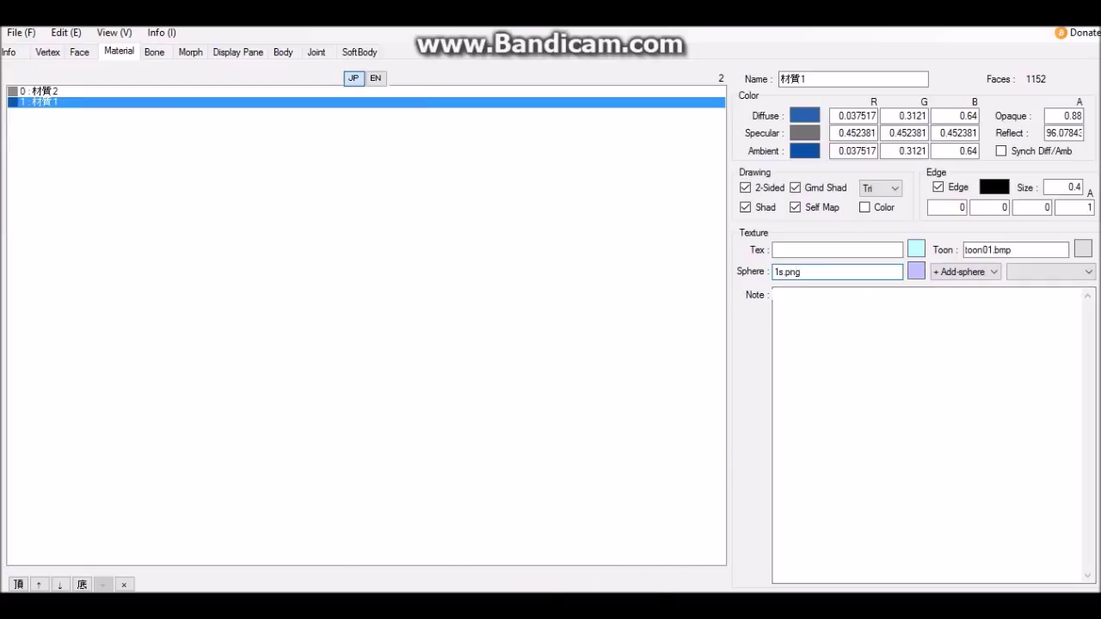
click(612, 563)
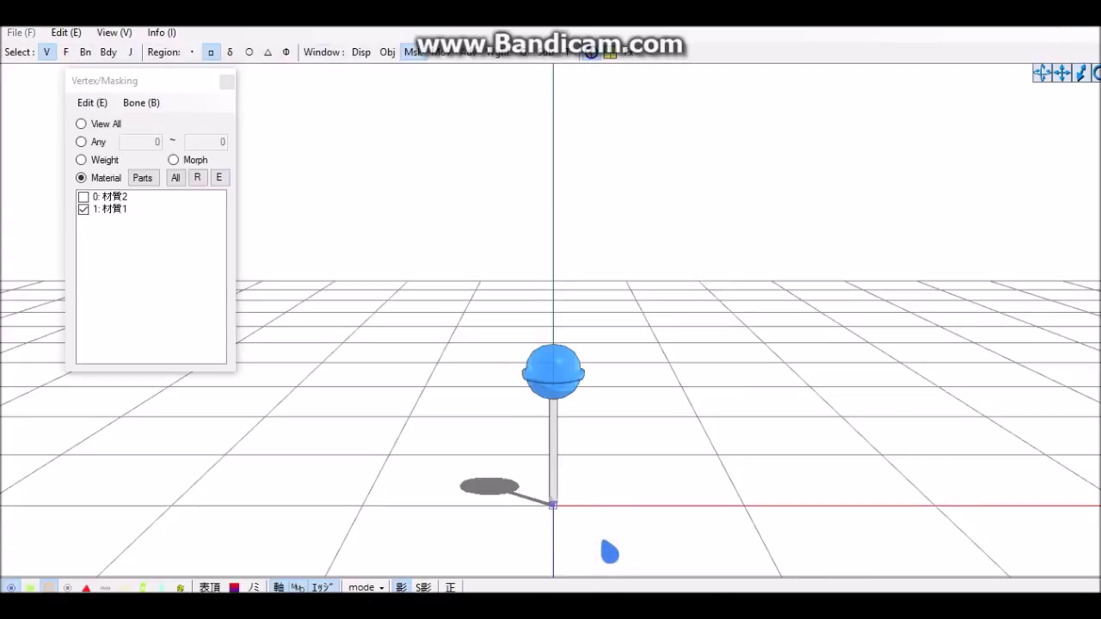
scroll(610, 551, up, 3)
scroll(611, 536, up, 3)
scroll(611, 533, up, 2)
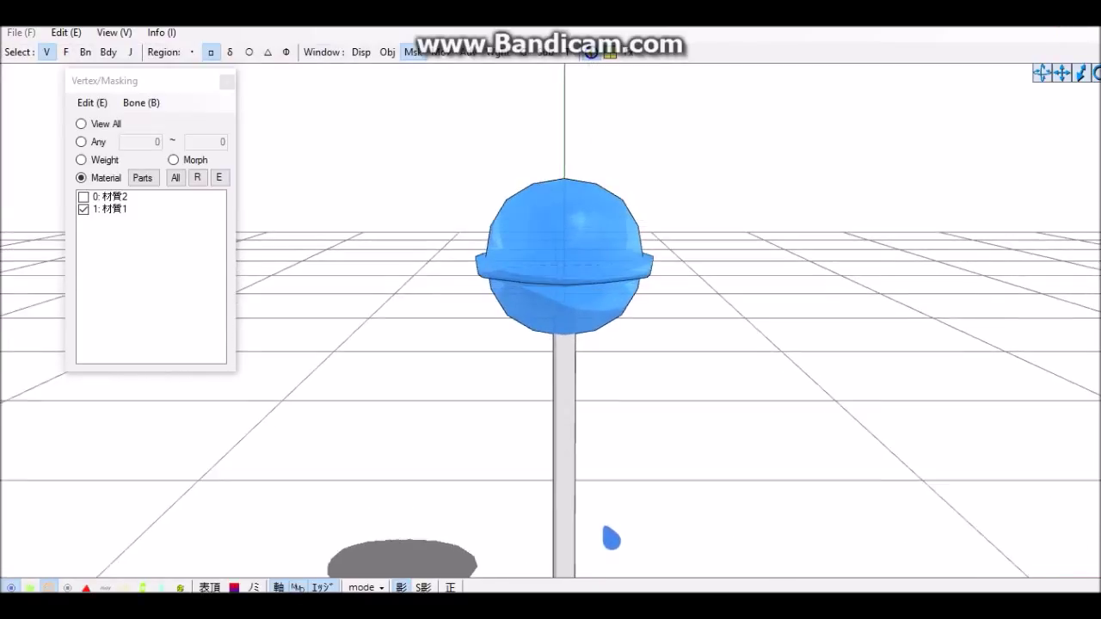
scroll(619, 499, up, 2)
mouse_move(625, 477)
right_down()
mouse_move(541, 472)
mouse_move(691, 474)
mouse_move(736, 462)
mouse_move(826, 479)
mouse_move(624, 484)
mouse_move(645, 470)
right_up()
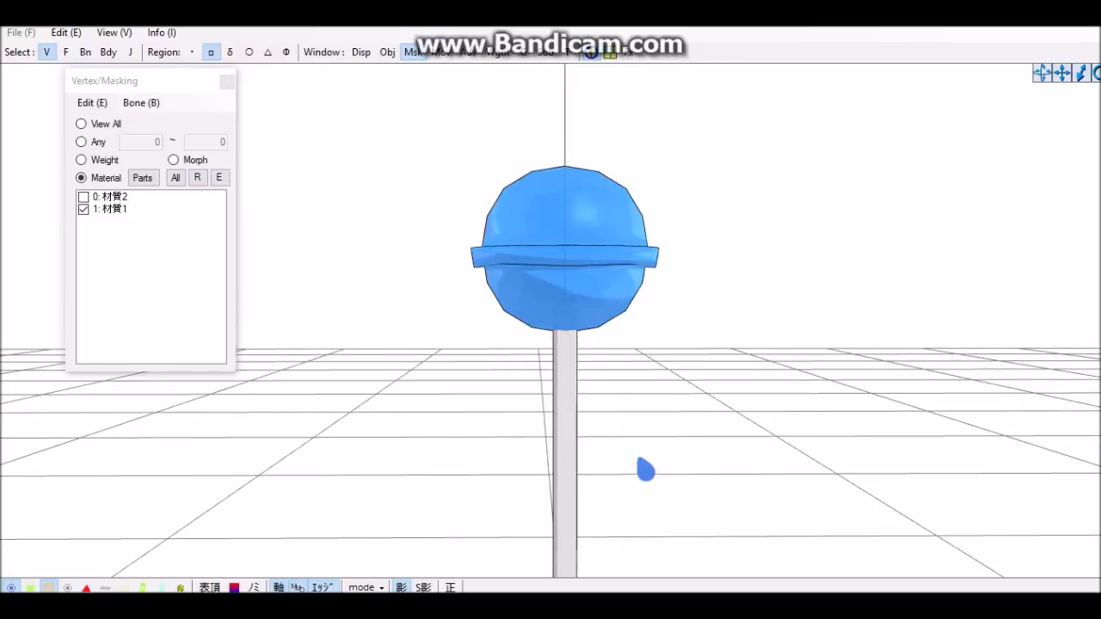
scroll(638, 458, down, 10)
scroll(651, 463, up, 3)
right_drag(651, 464, 651, 423)
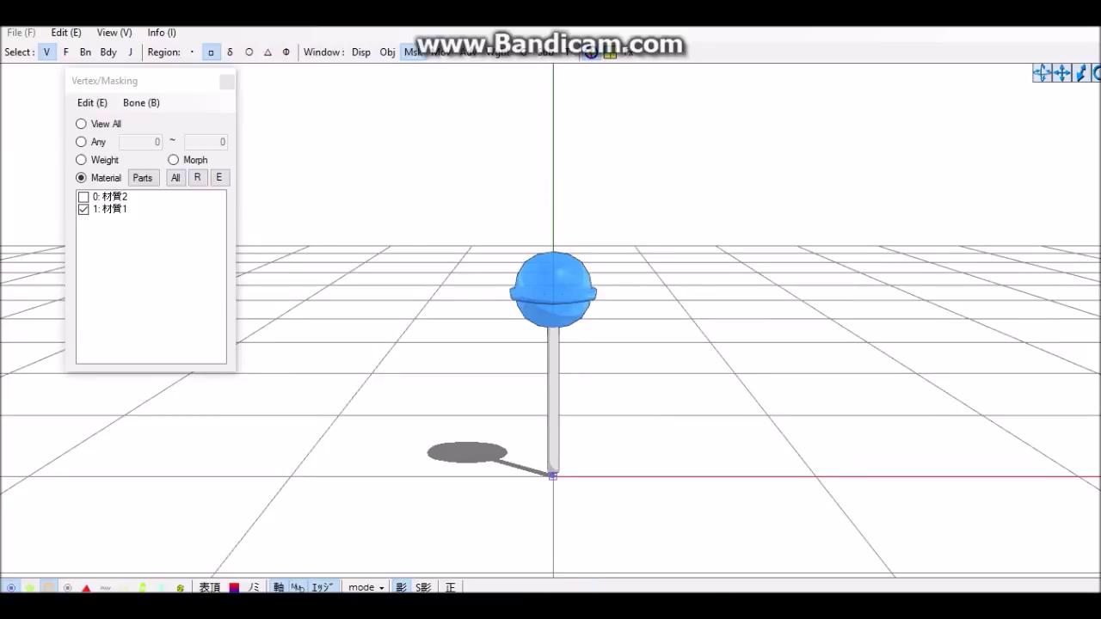
click(467, 568)
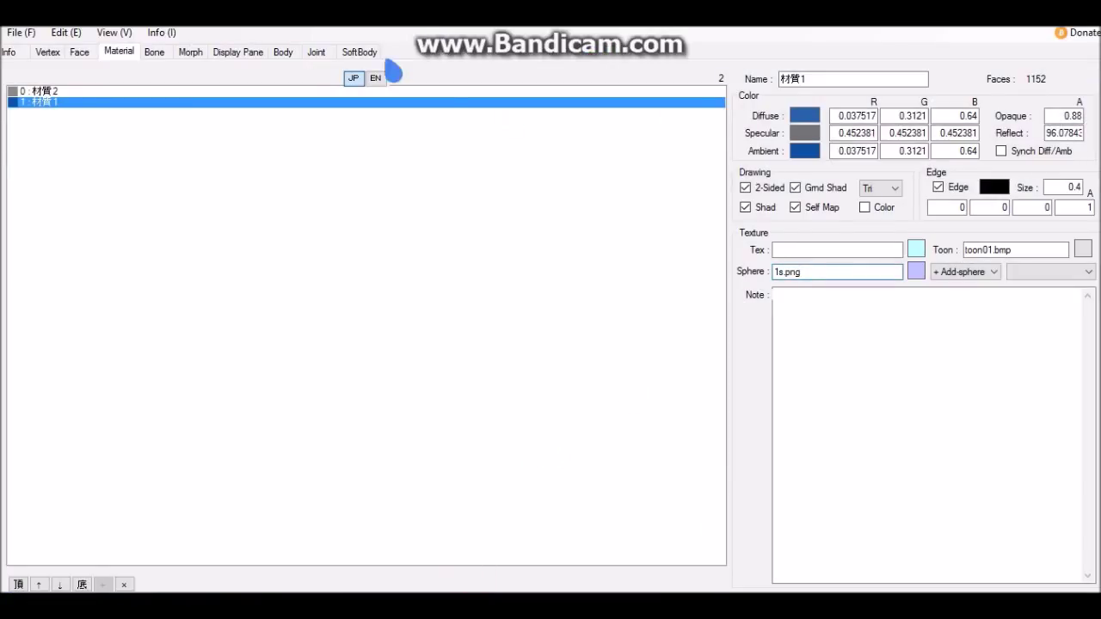
Give the センター bone the English name lolipop.
click(159, 51)
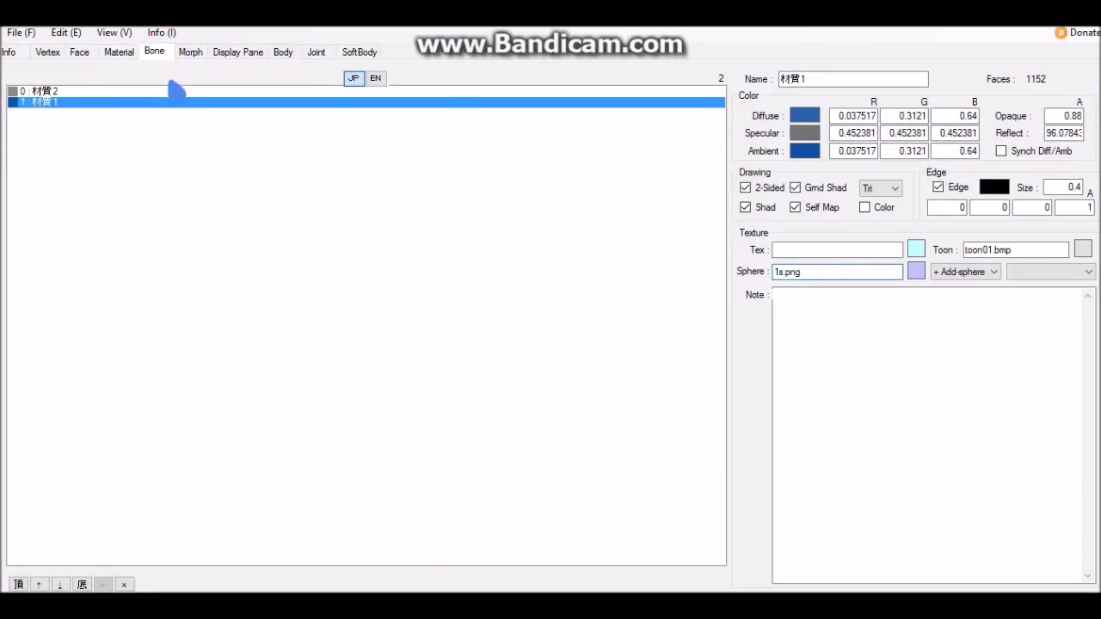
click(159, 92)
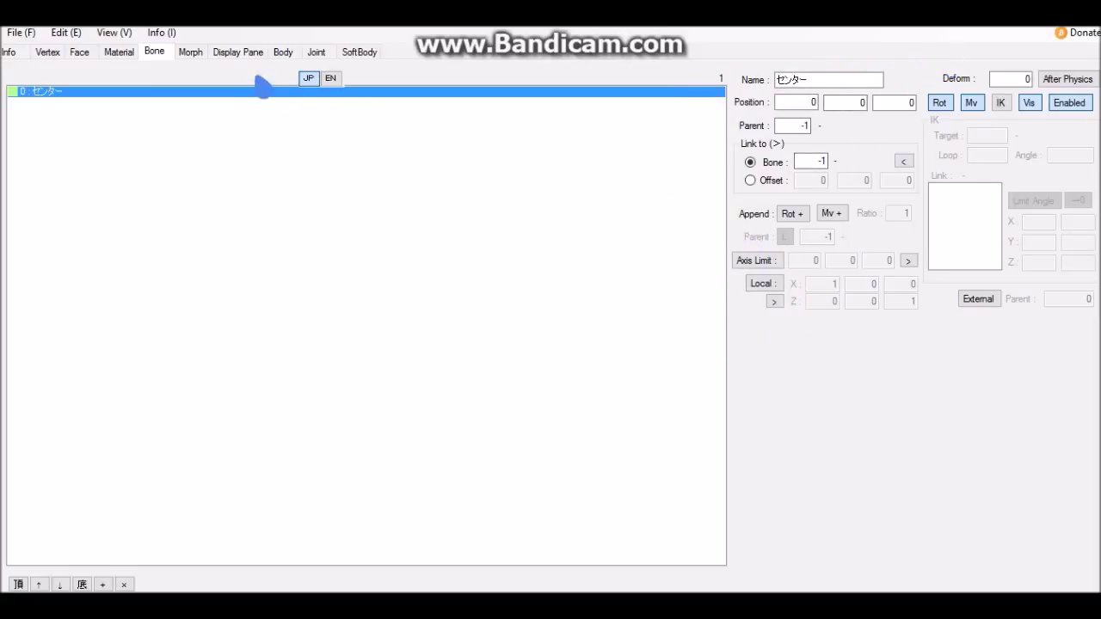
click(331, 82)
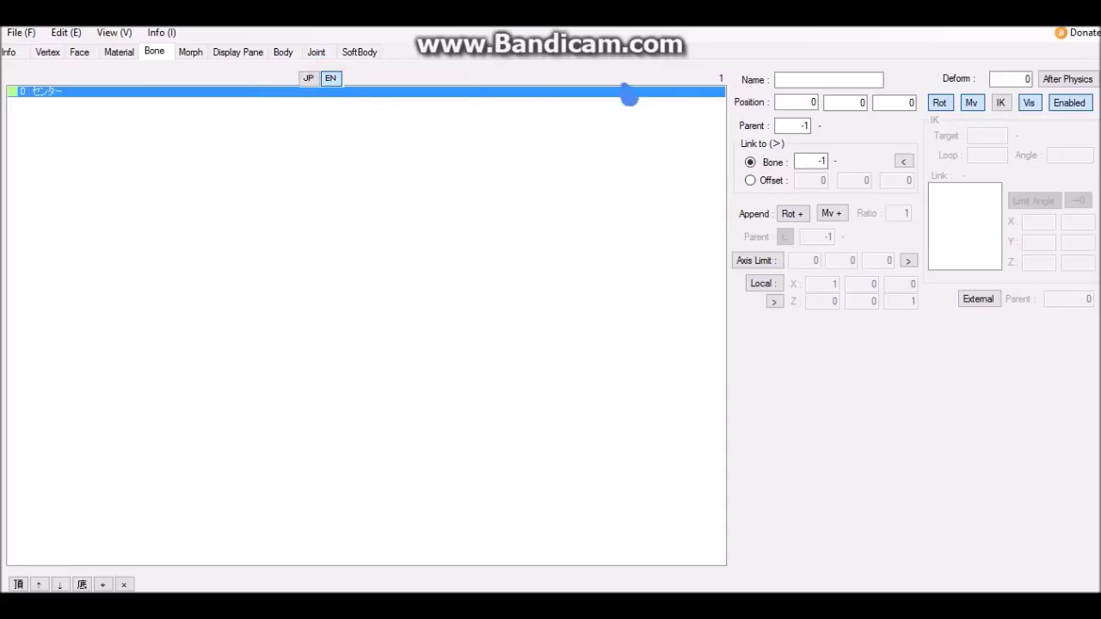
click(791, 79)
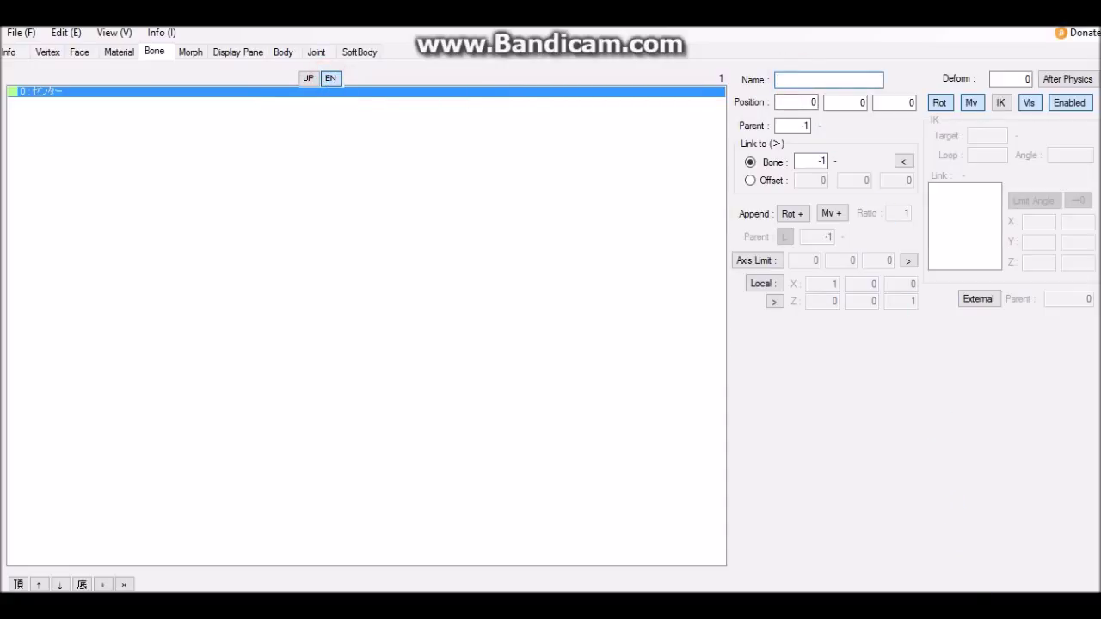
click(997, 525)
Replace the bone's Japanese name センター with ロリポップ.
click(308, 79)
click(830, 79)
drag(774, 89, 737, 89)
text(ろぼ)
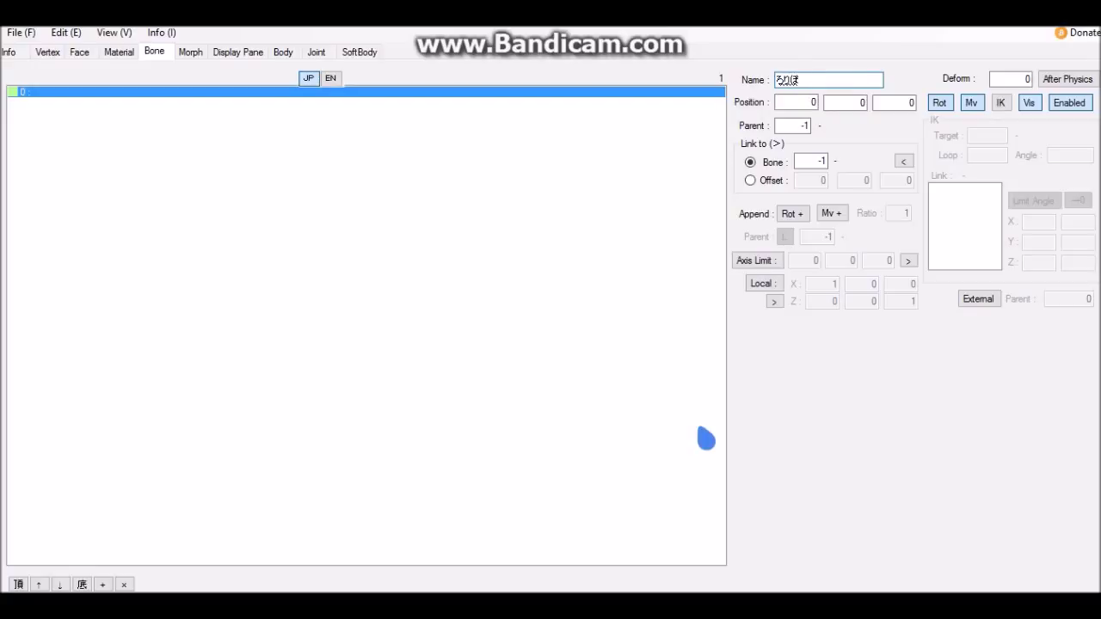
text(p)
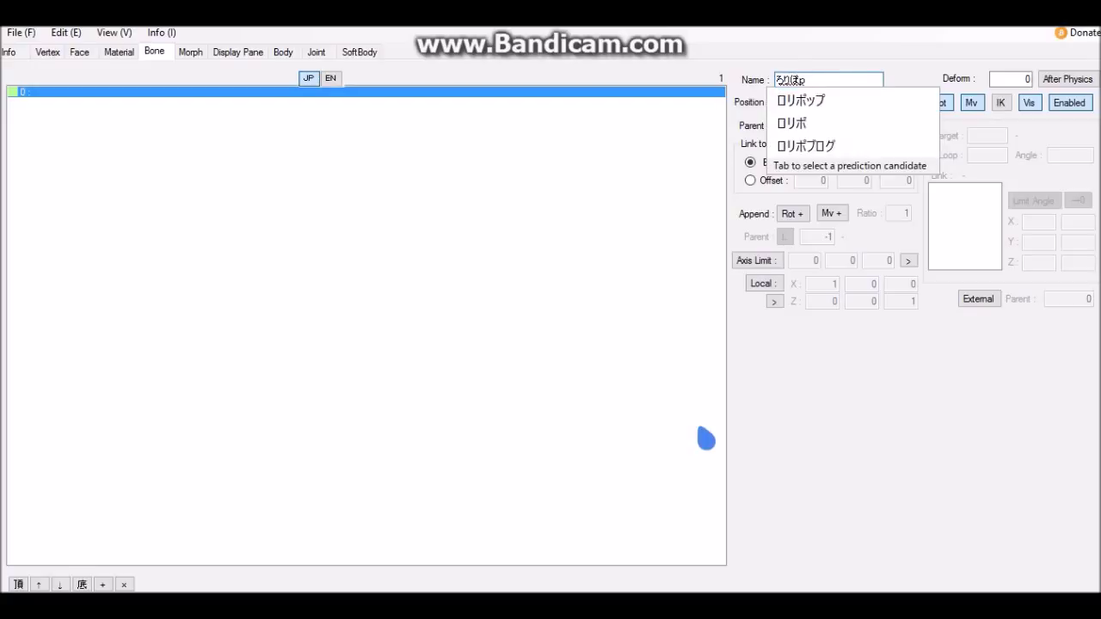
text(u)
key(space)
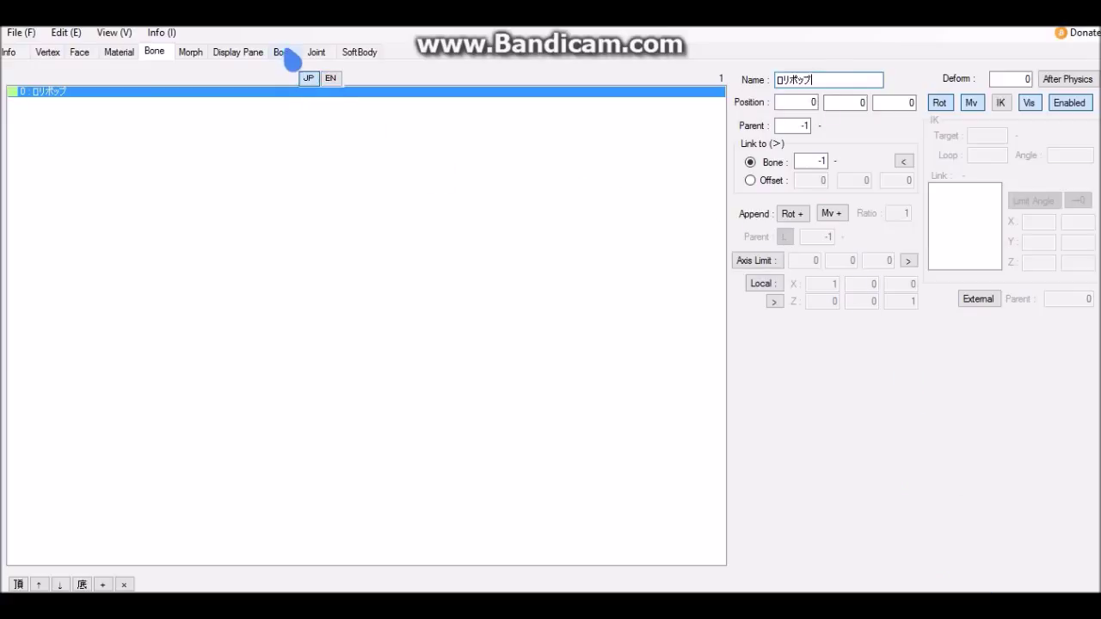
click(12, 52)
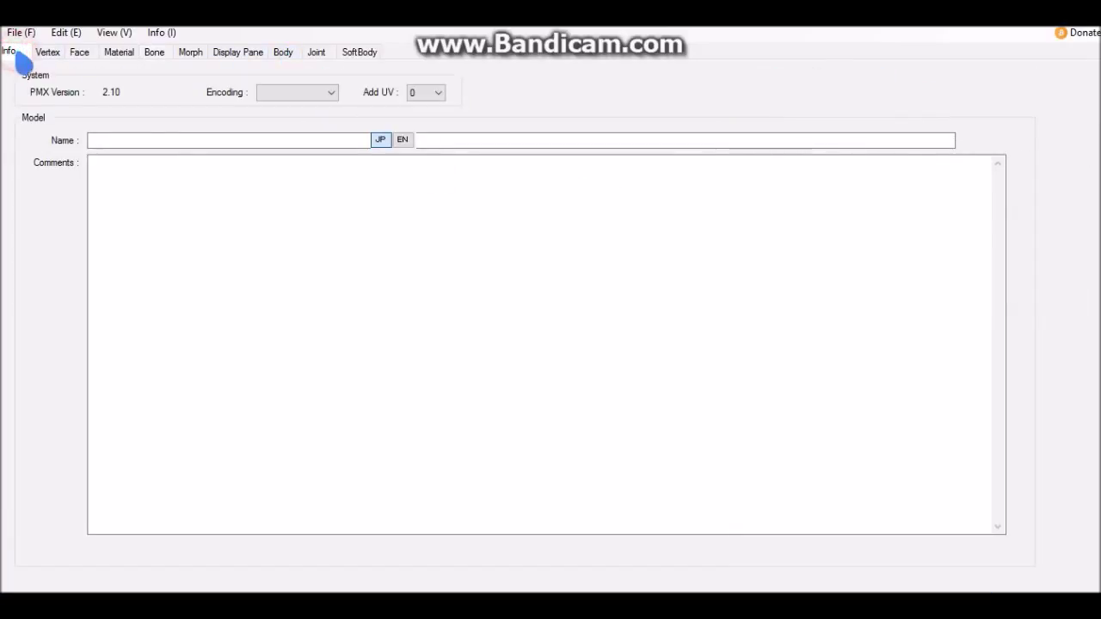
Set the Japanese model name to ロリポップ and add a モデルイング： credit comment.
click(141, 139)
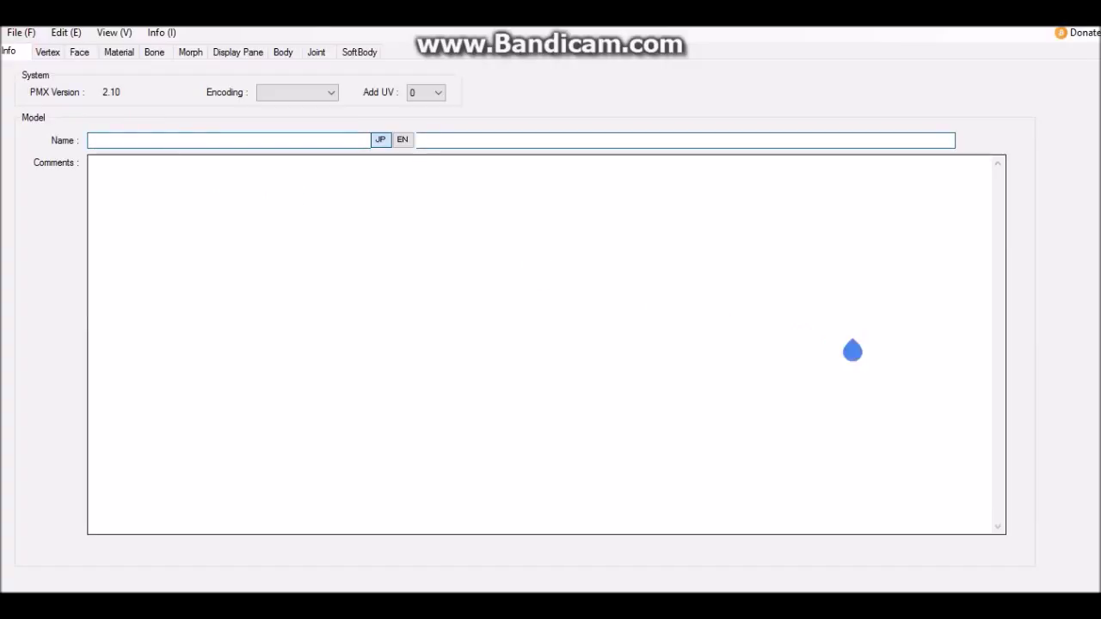
click(402, 140)
click(380, 139)
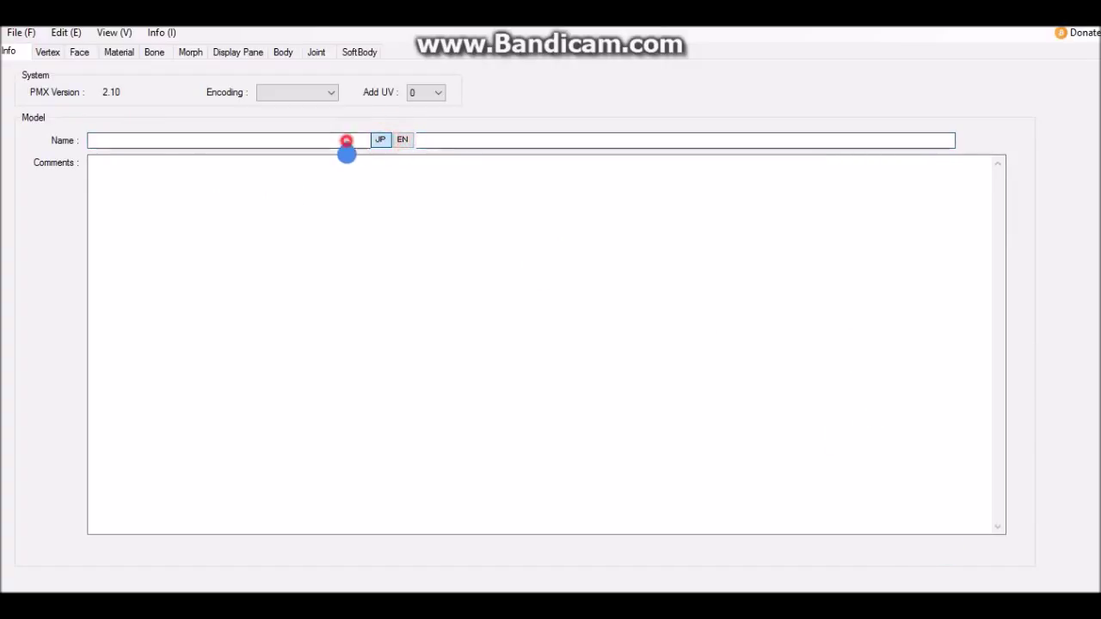
click(922, 495)
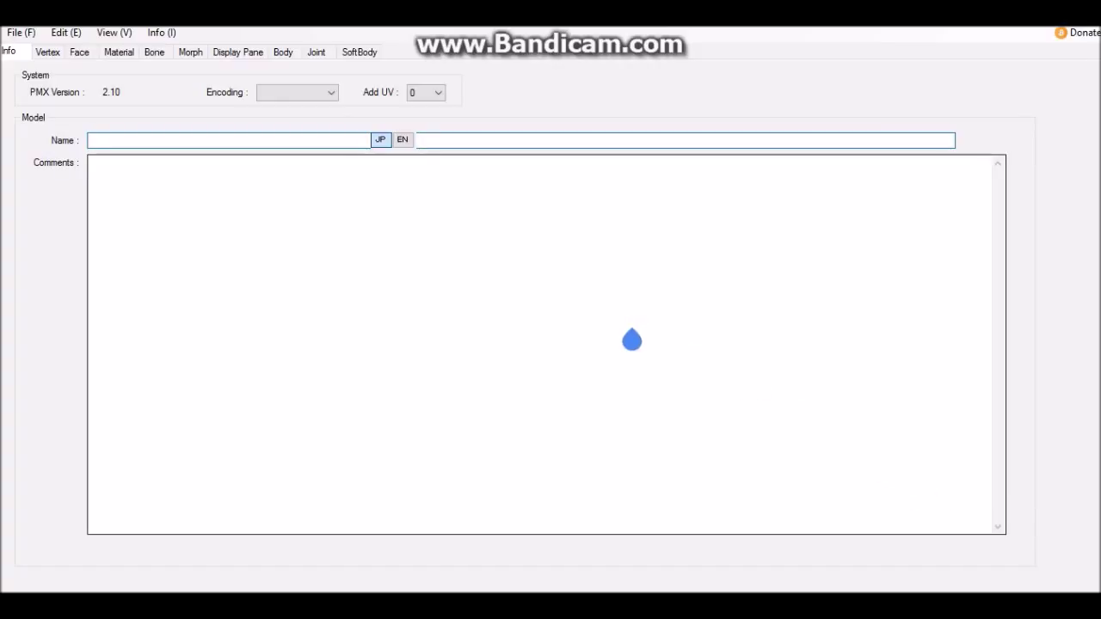
text(えりpoppu)
key(space)
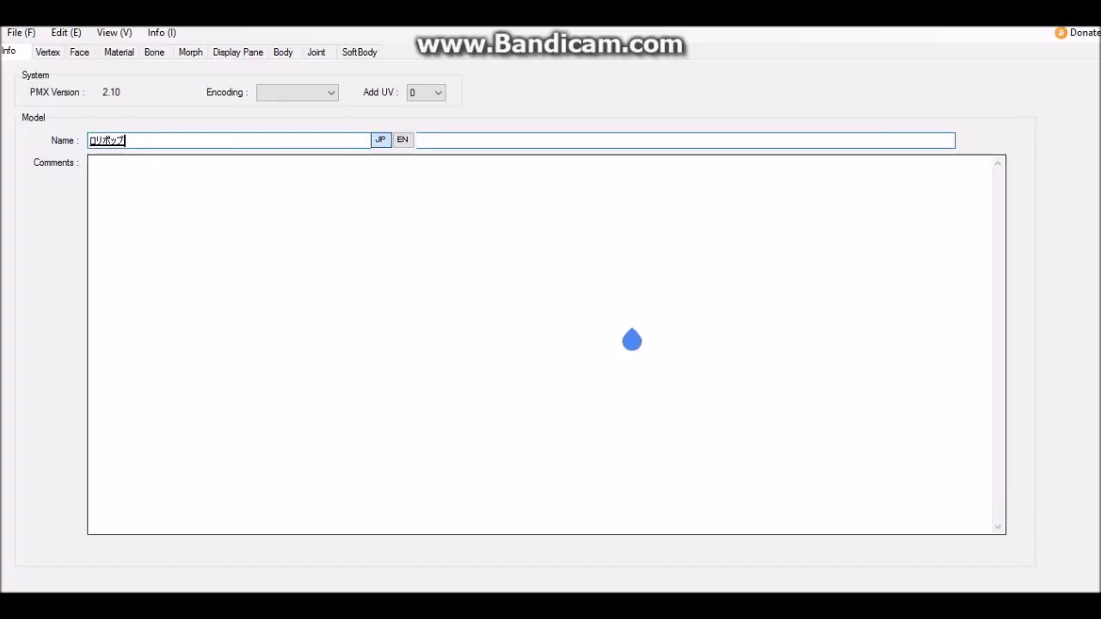
click(607, 320)
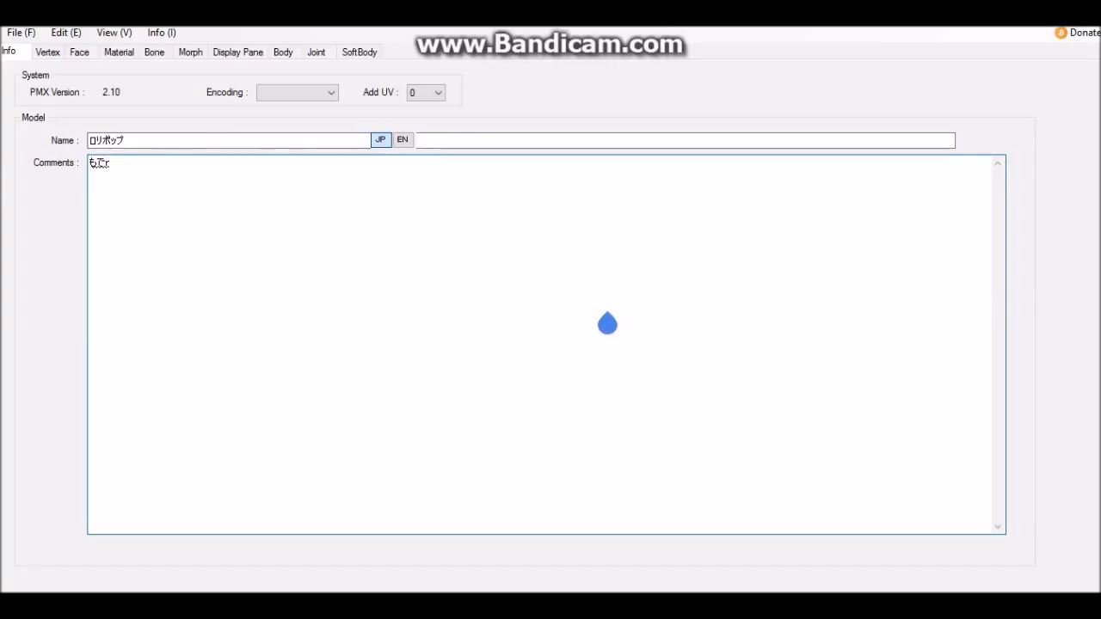
text(ingu)
key(Tab)
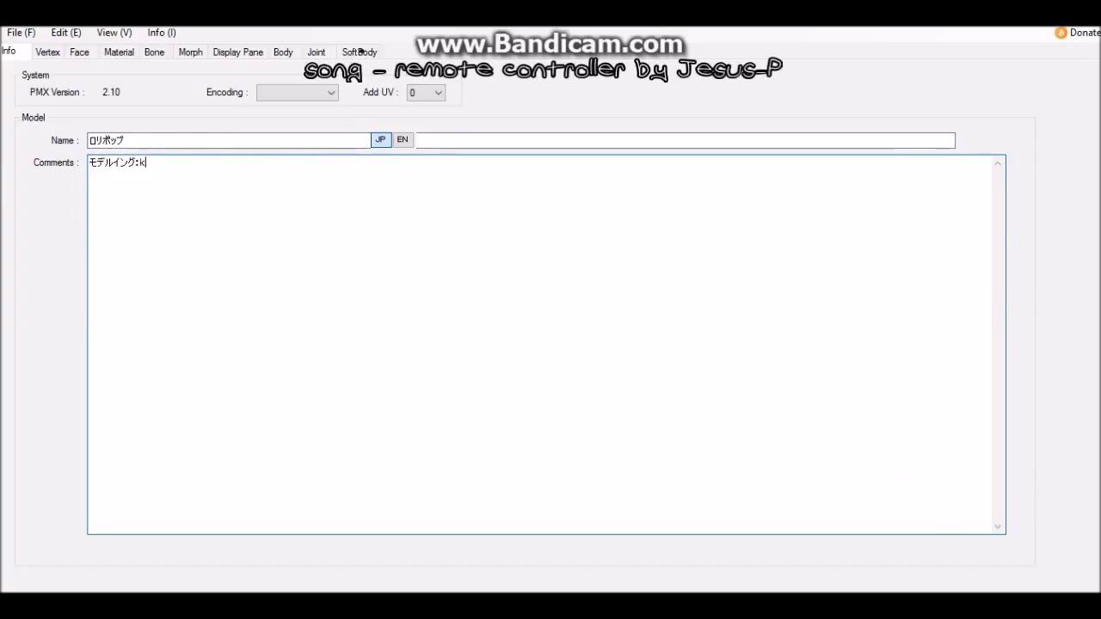
Set the English model name to lolipop and add an English modeling credit comment.
click(402, 140)
text(lolipop)
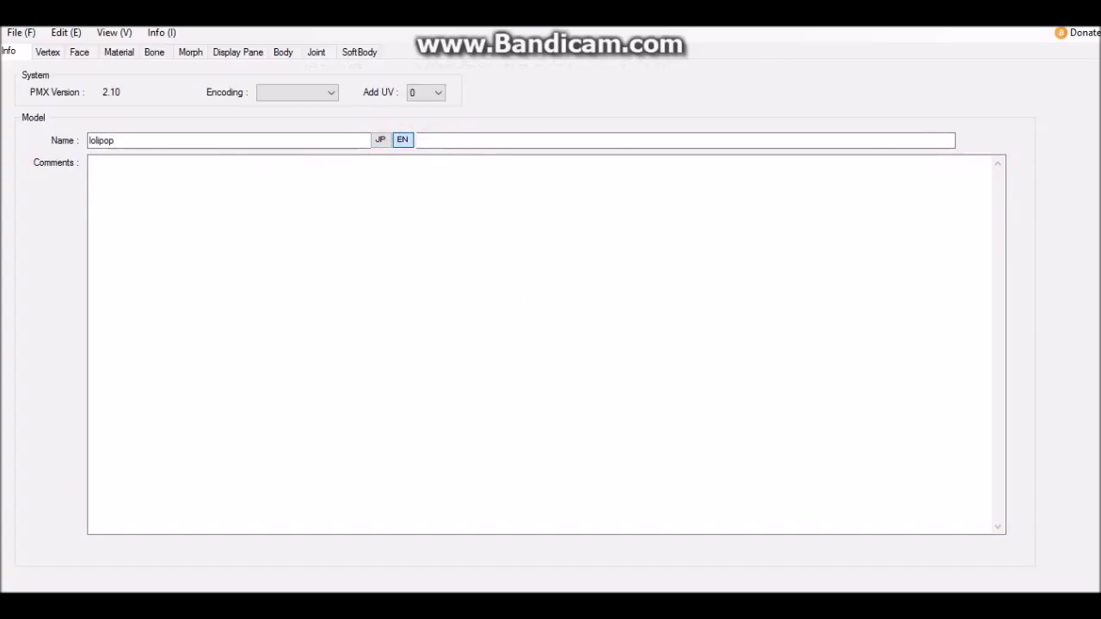
click(483, 280)
text(modeling: kawaii)
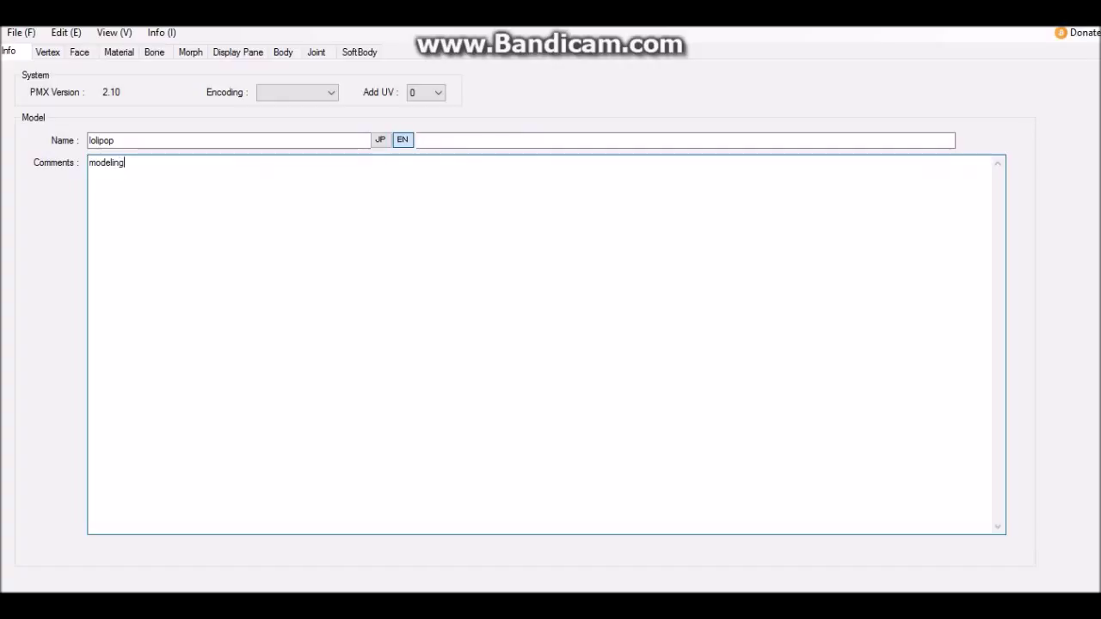
text(-noodle)
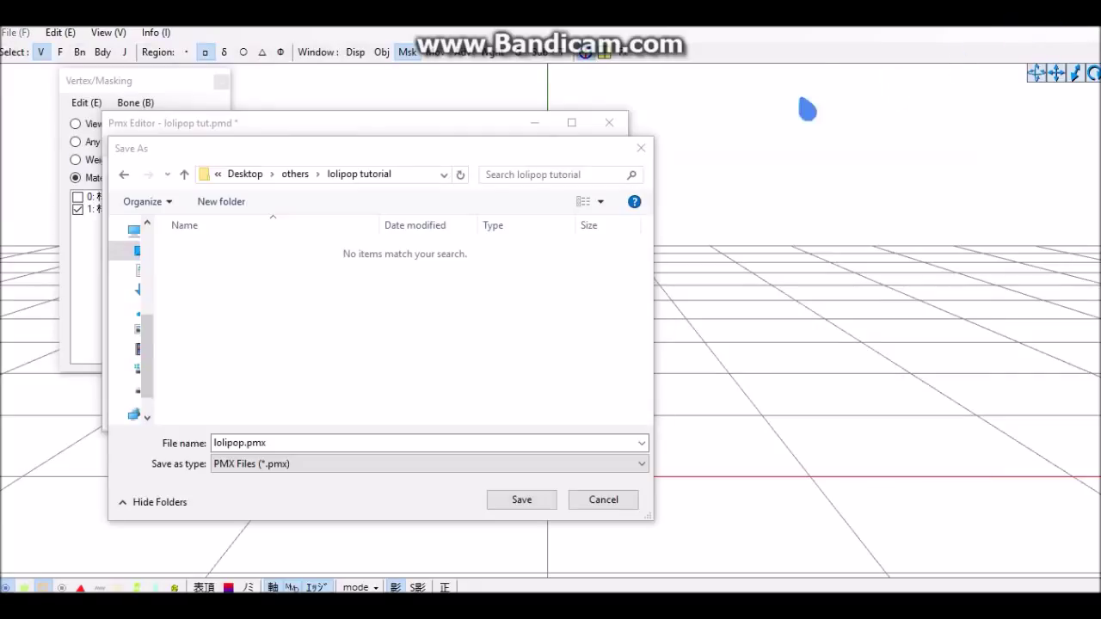
Save the model as lolipop.pmx with type PMX Files in the lolipop tutorial folder.
click(295, 337)
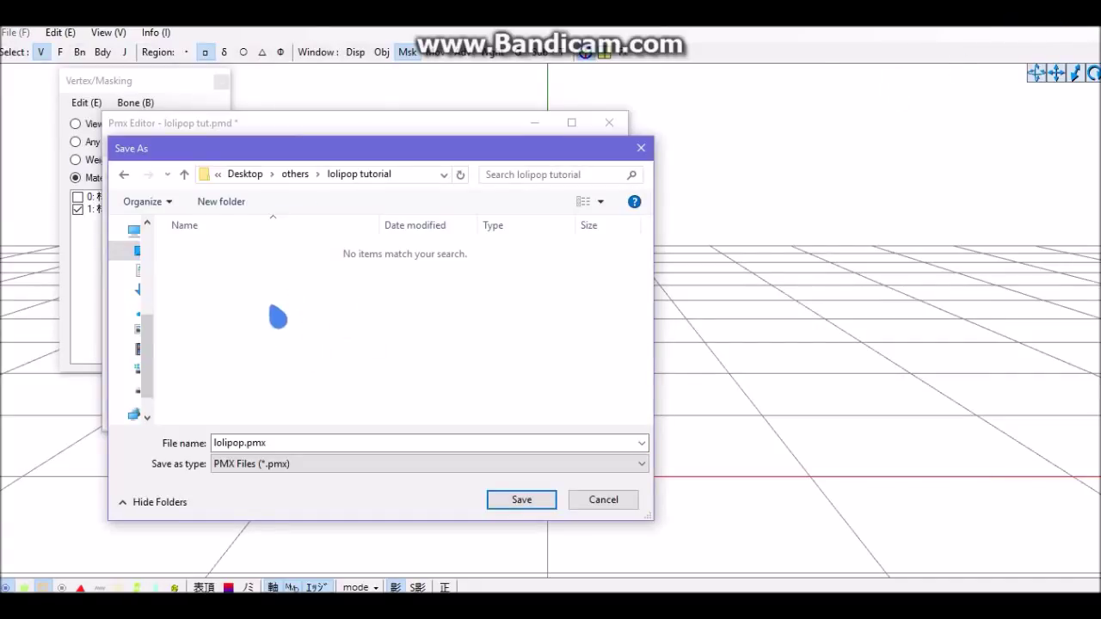
drag(285, 444, 225, 458)
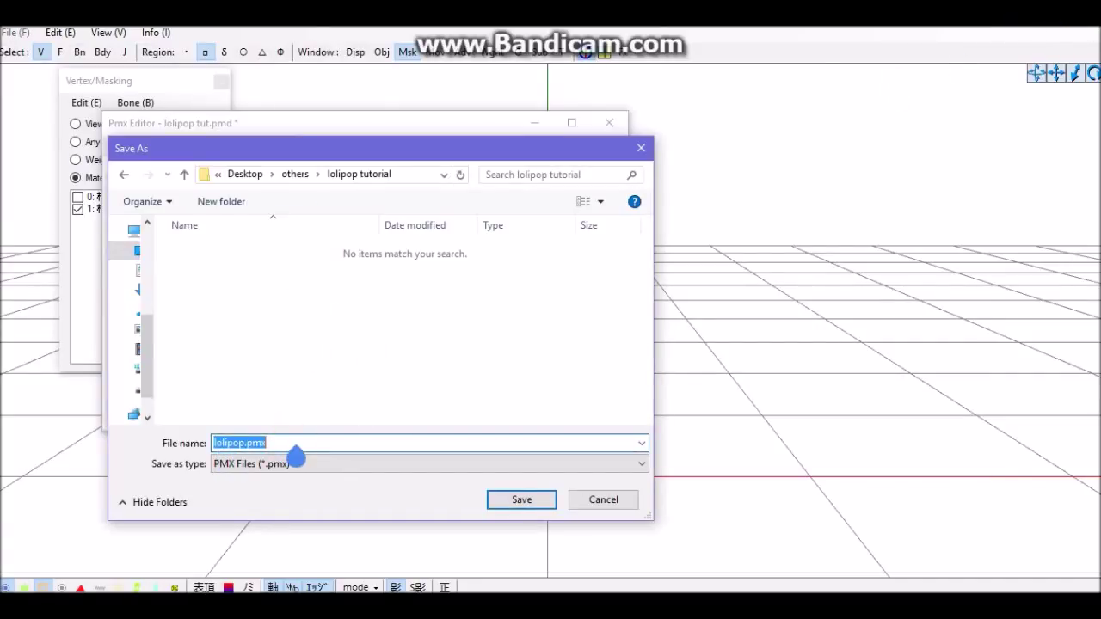
click(521, 500)
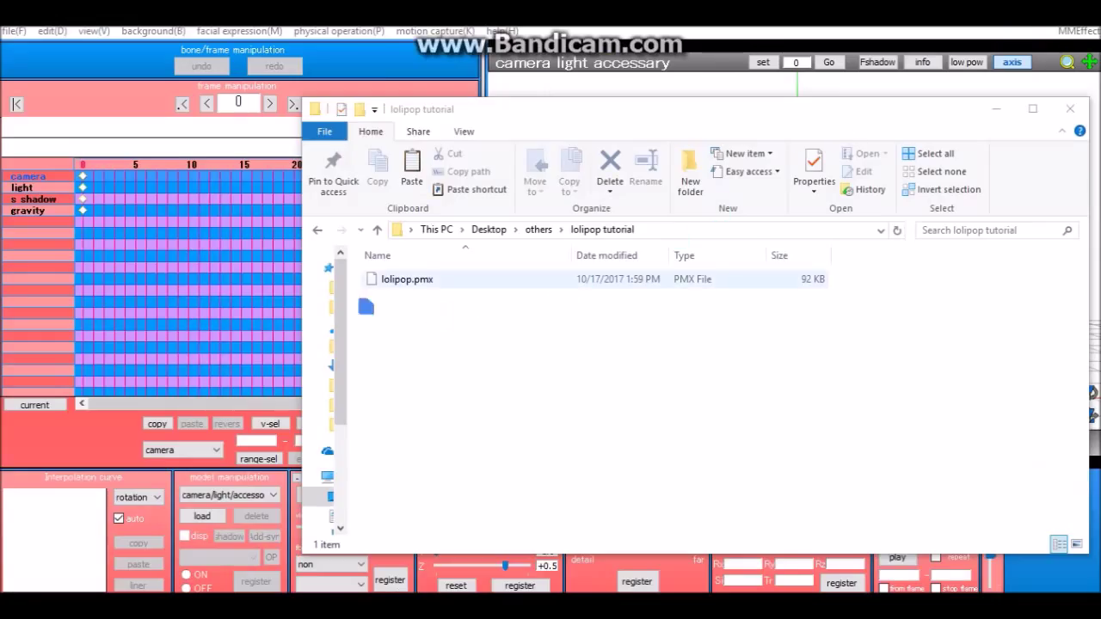
click(383, 278)
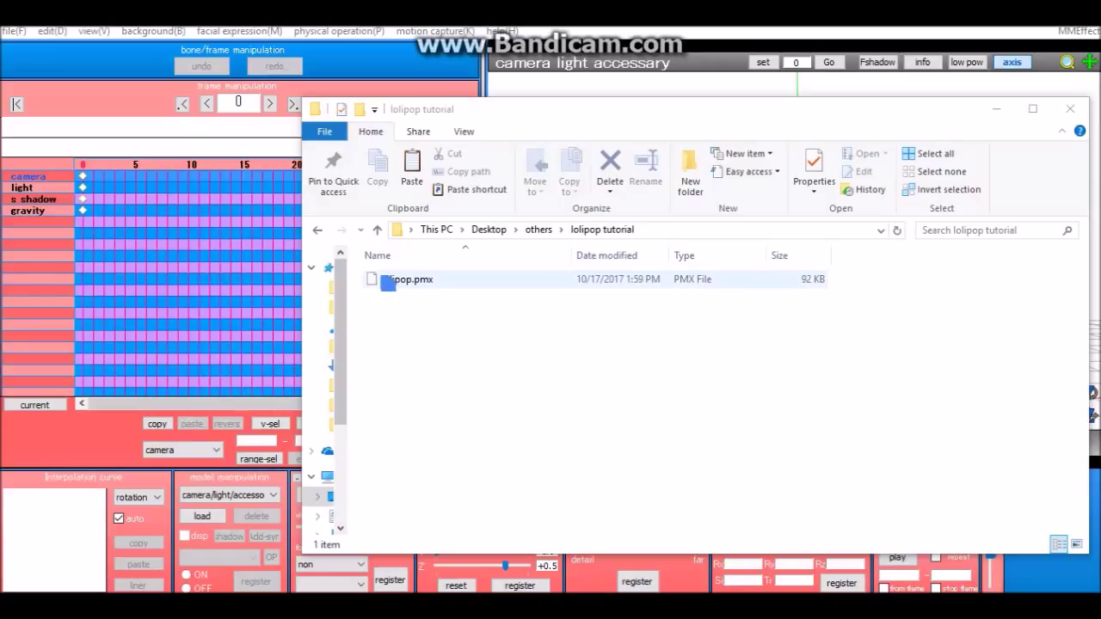
Load lolipop.pmx into MikuMikuDance and lift its lolipop bone to Y 6.90.
drag(406, 284, 639, 95)
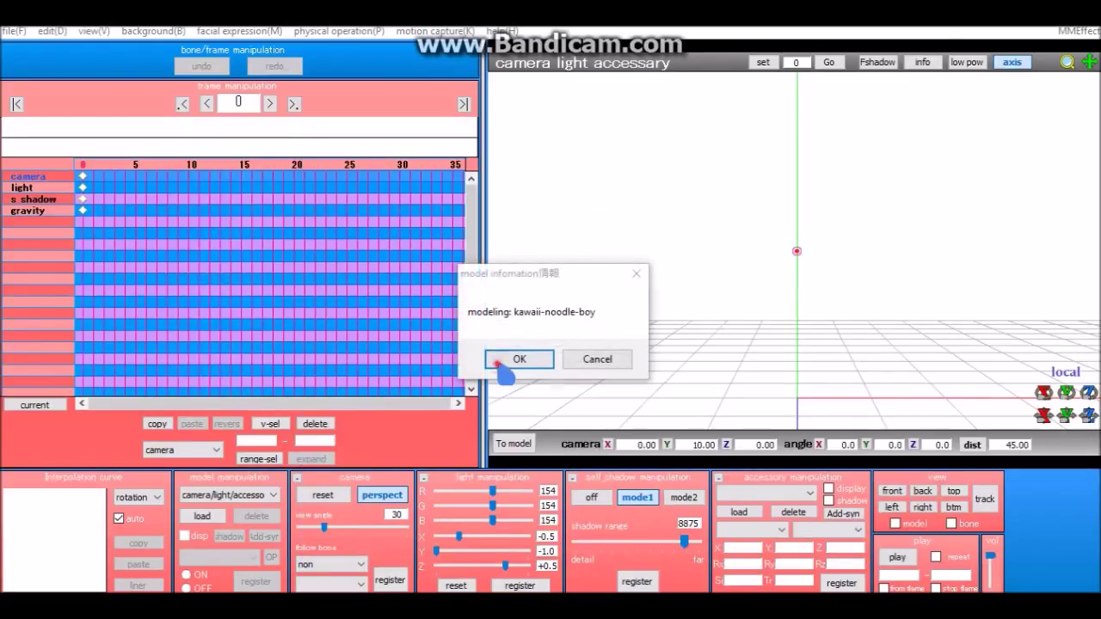
click(507, 368)
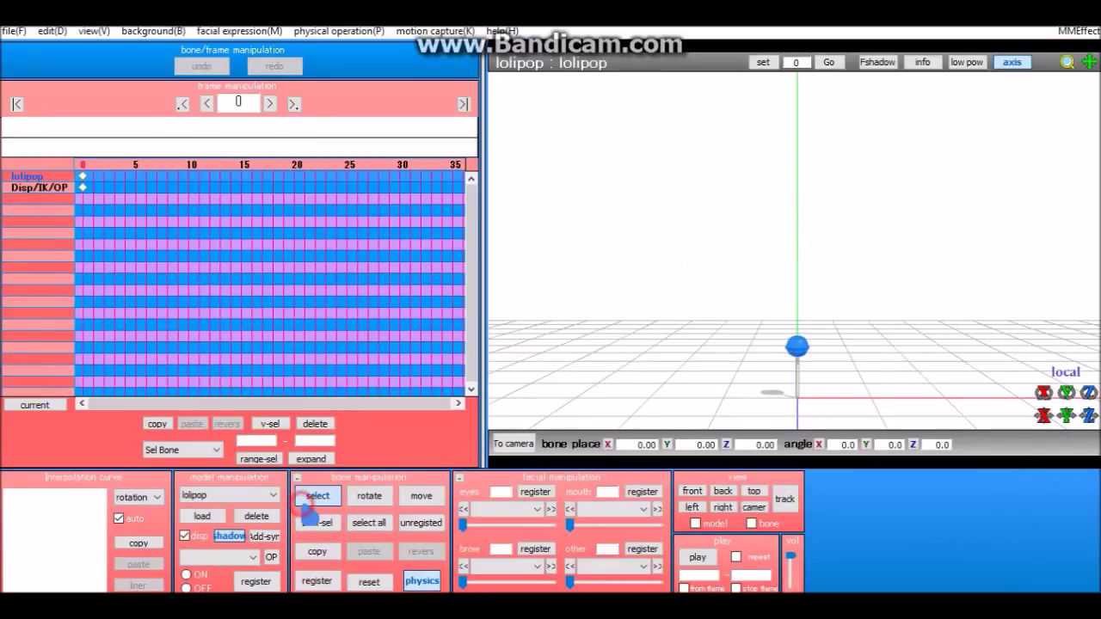
drag(1066, 415, 1067, 335)
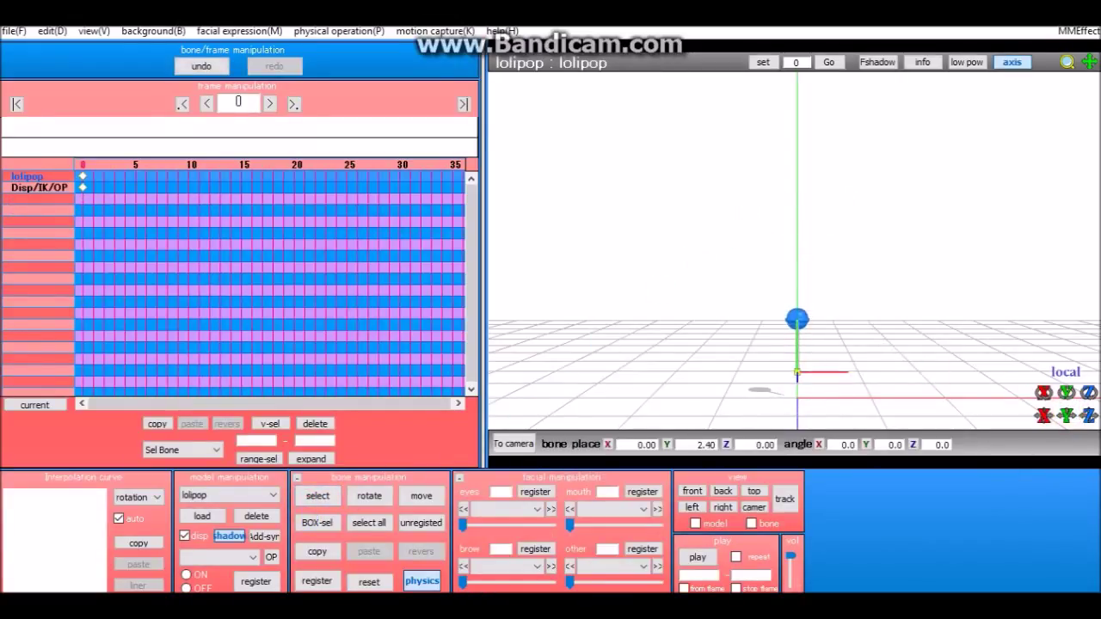
scroll(907, 277, up, 5)
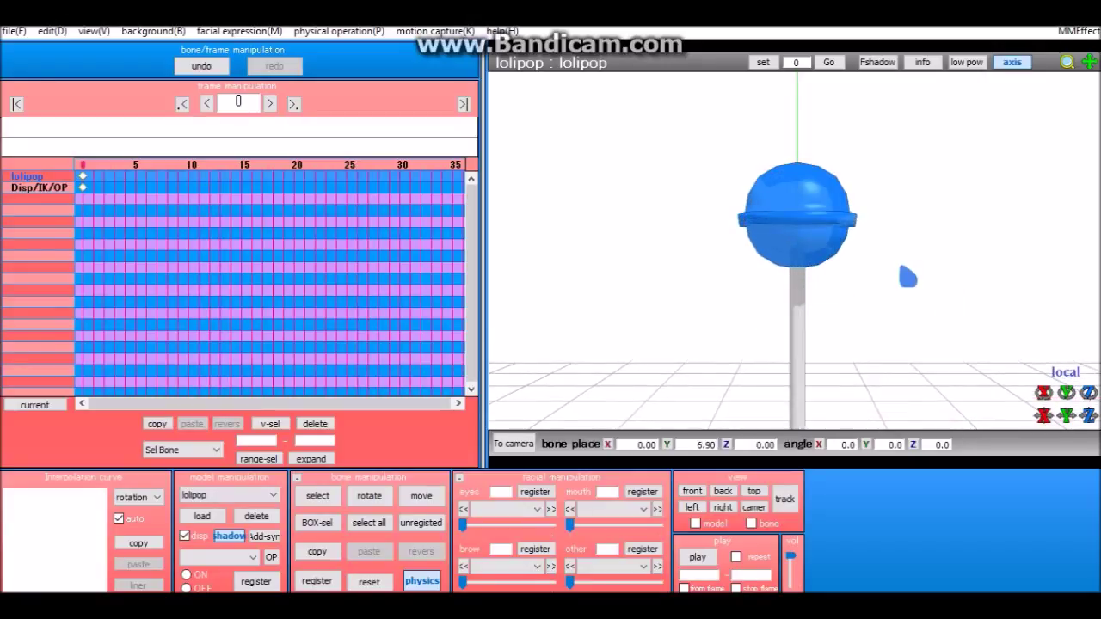
scroll(907, 277, up, 3)
scroll(907, 277, down, 3)
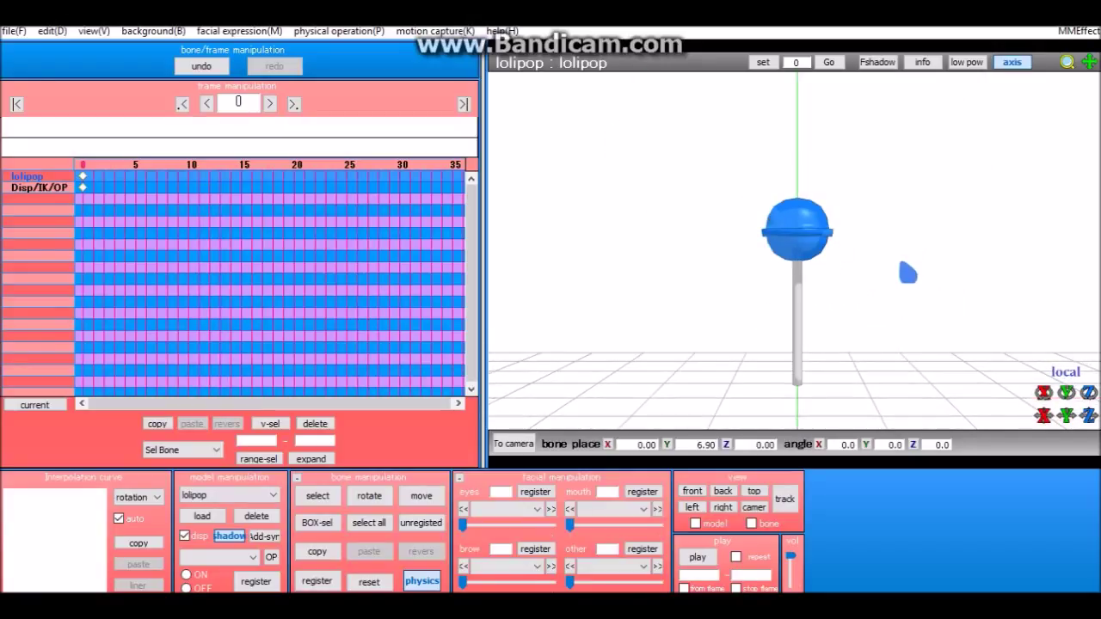
click(1085, 30)
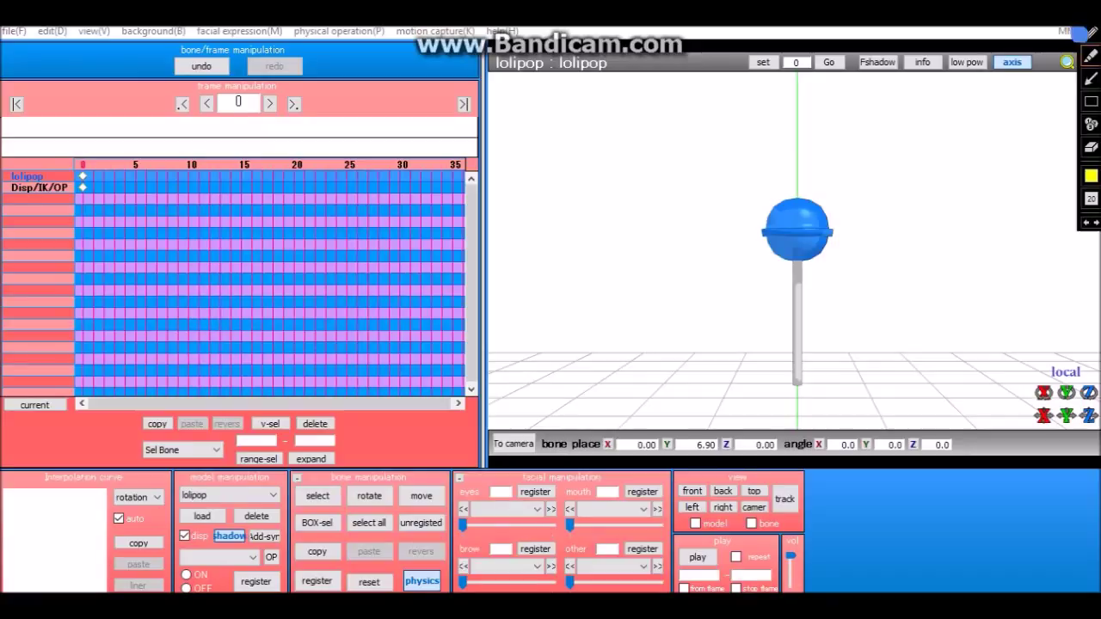